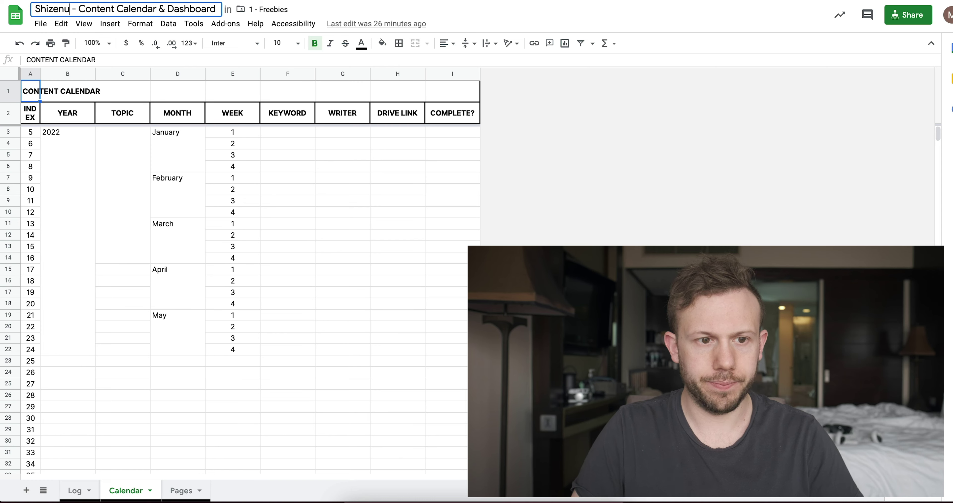
# - Rename the spreadsheet as "Shizen - Content Calendar & Dashboard" and open the Log sheet
pyautogui.press('BackSpace')
pyautogui.press('Return')
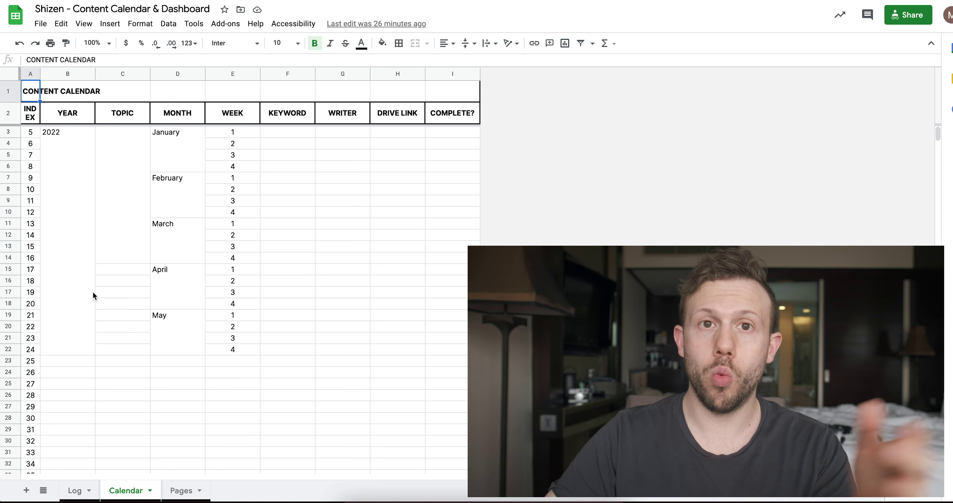
pyautogui.click(79, 493)
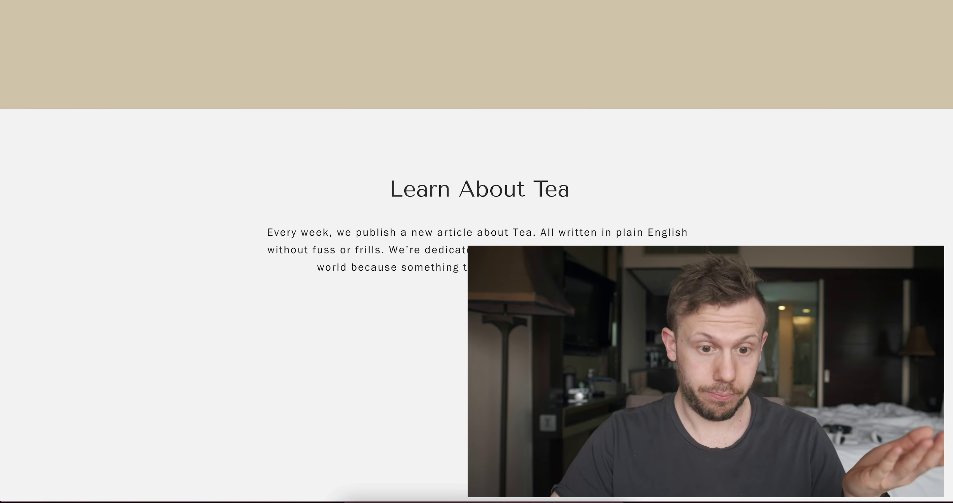
# - Switch to the Shizen website's Learn About Tea page and open the article "Should You Drink Matcha Before Bed?"
pyautogui.scroll(-10, 273, 181)
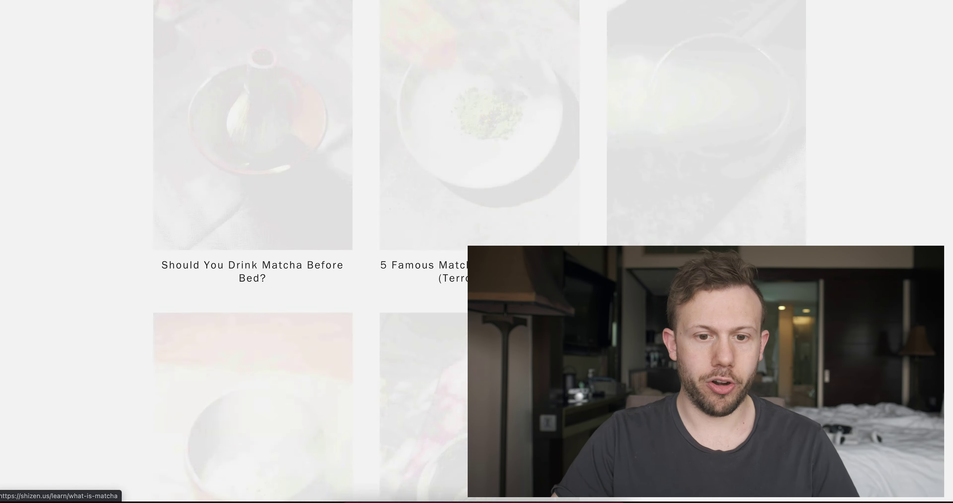
pyautogui.click(273, 180)
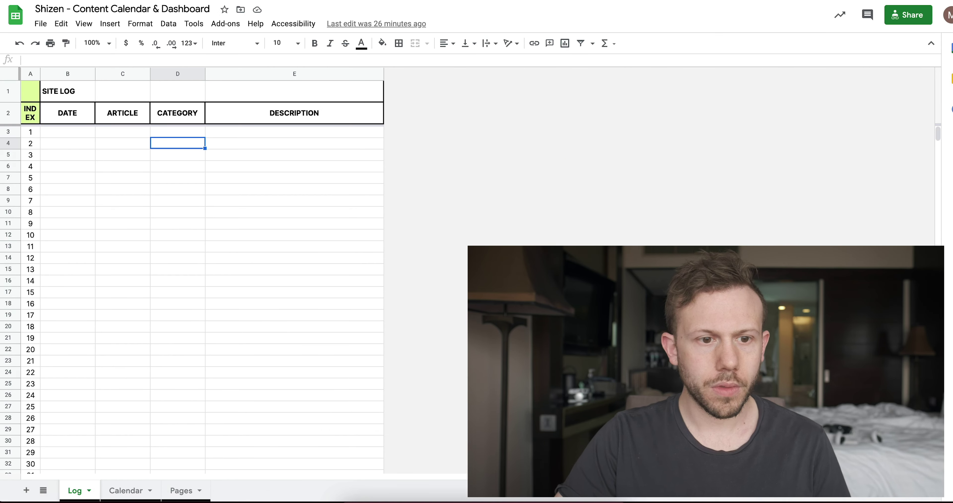
pyautogui.click(54, 132)
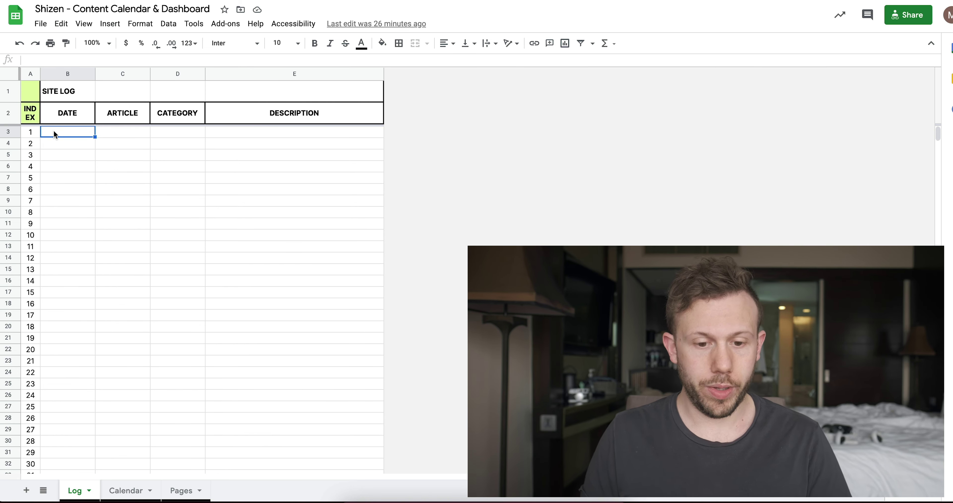
pyautogui.write('2/1')
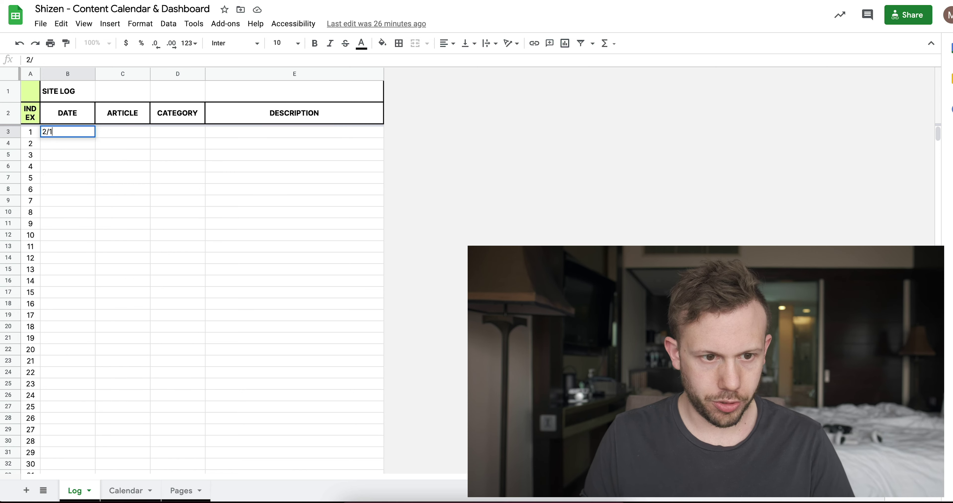
pyautogui.write('/2021')
pyautogui.press('Return')
pyautogui.press('Up')
pyautogui.press('Right')
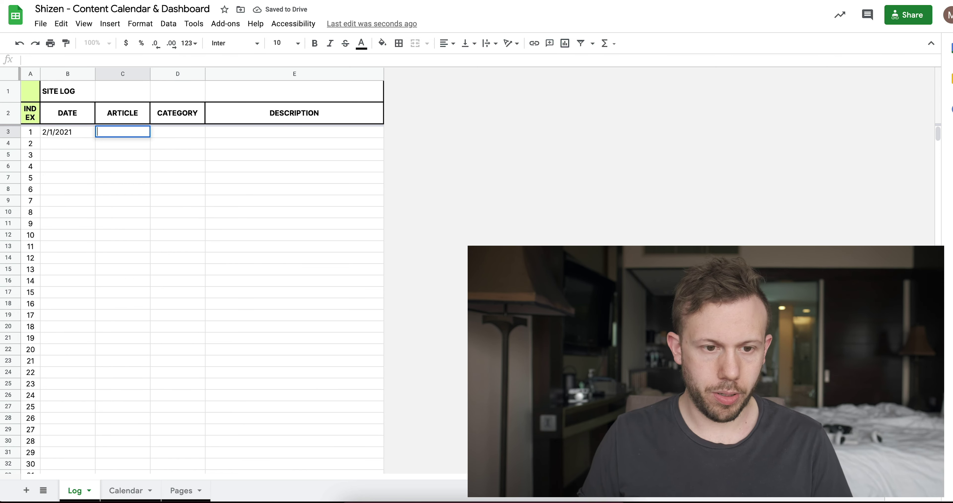
pyautogui.write('https://shizen.us/learn/matcha-before-bed')
pyautogui.press('Return')
pyautogui.press('Up')
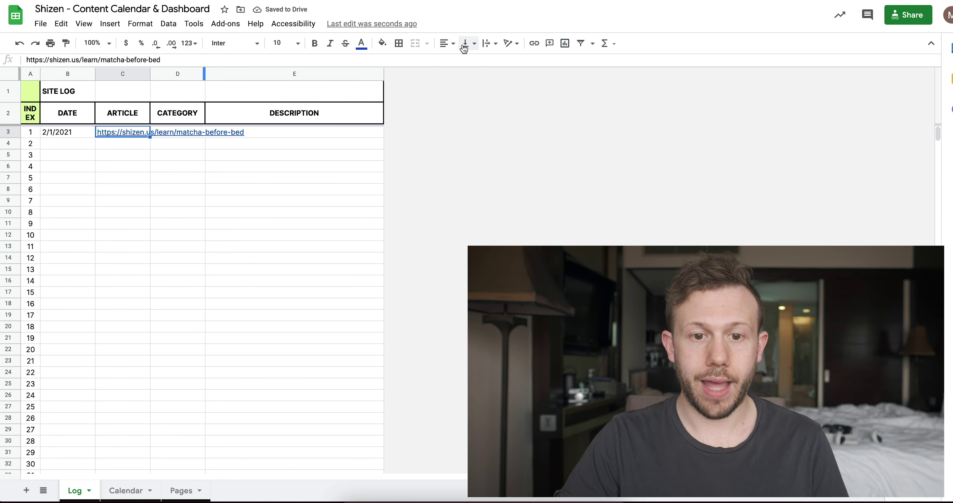
# - Set the text wrapping of the entire Log sheet to clip overflowing text
pyautogui.click(340, 200)
pyautogui.hotkey('ctrl', 'a')
pyautogui.click(489, 43)
pyautogui.click(515, 61)
# - Complete the first log entry with the category "New Blog Post" and the description "I uploaded my new blog post today."
pyautogui.click(192, 133)
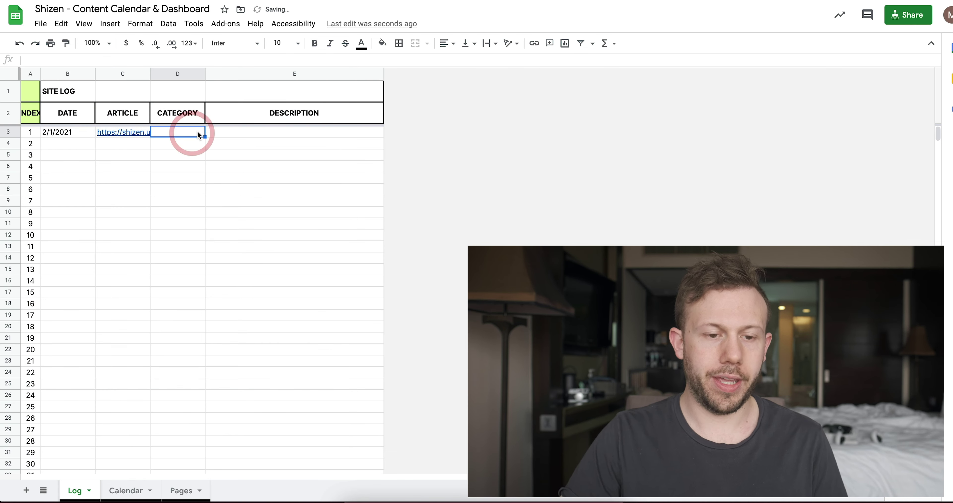
pyautogui.write('New Blog Post')
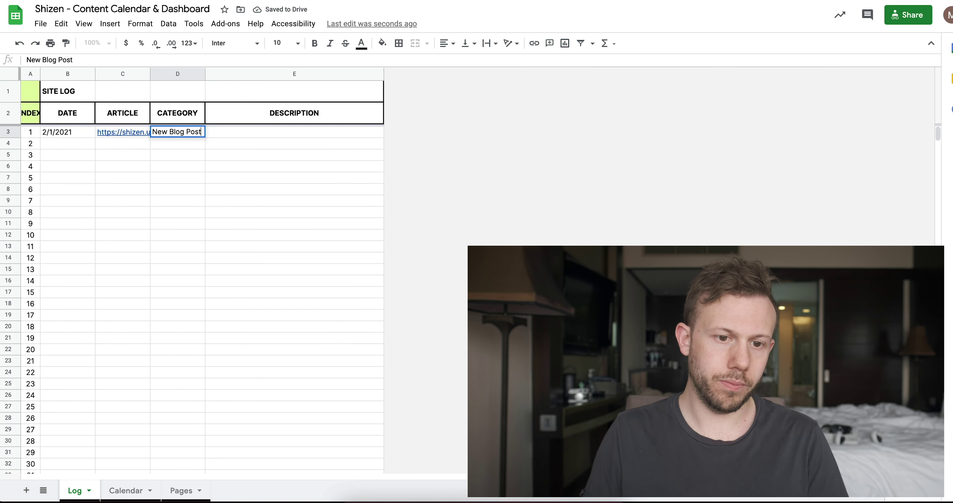
pyautogui.press('Tab')
pyautogui.write('I')
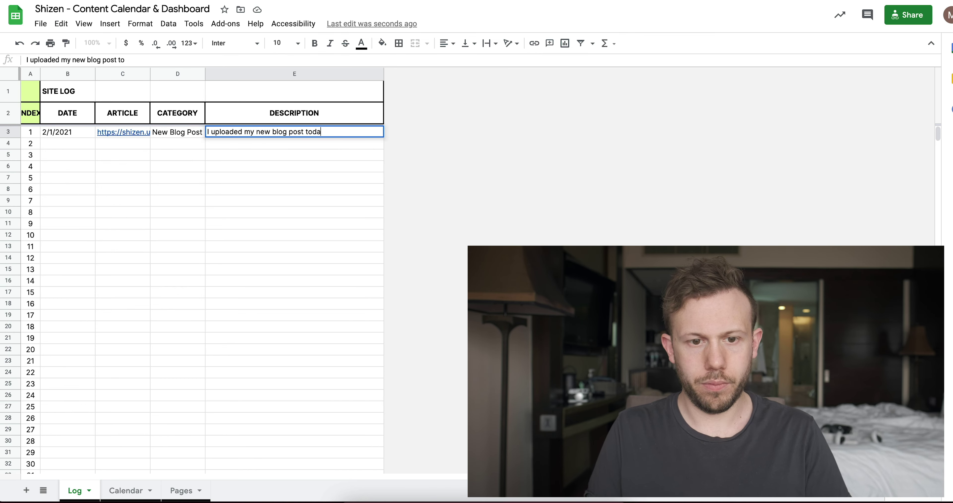
pyautogui.press('Return')
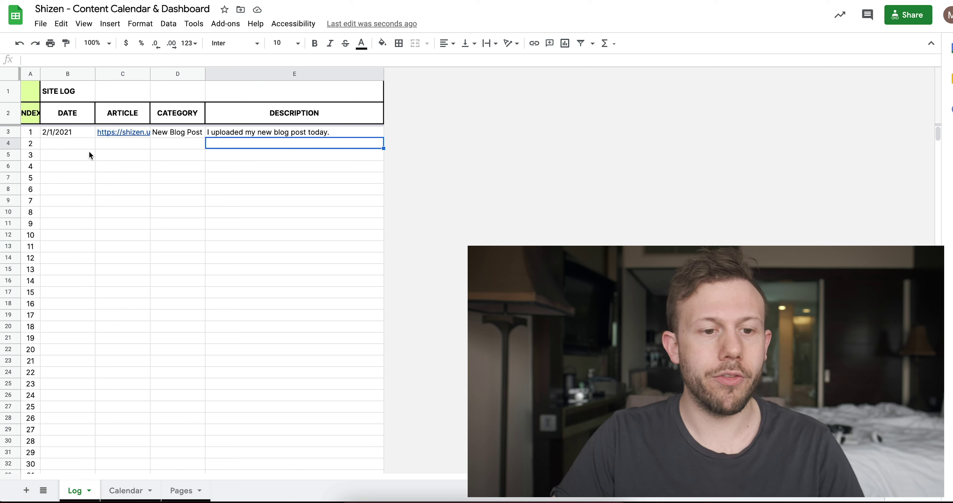
# - Clear the date, article, category and description of the first site log entry
pyautogui.moveTo(83, 145); pyautogui.dragTo(331, 192)
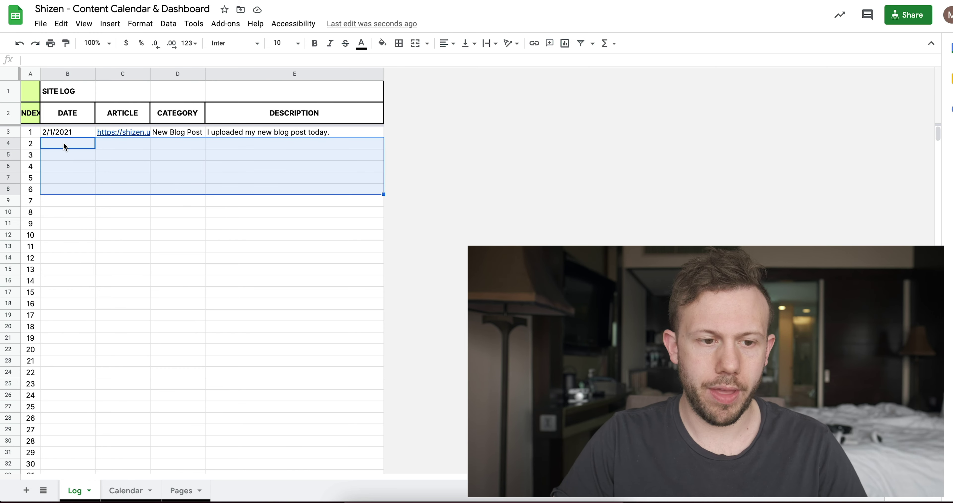
pyautogui.moveTo(74, 133); pyautogui.dragTo(282, 133)
pyautogui.press('Delete')
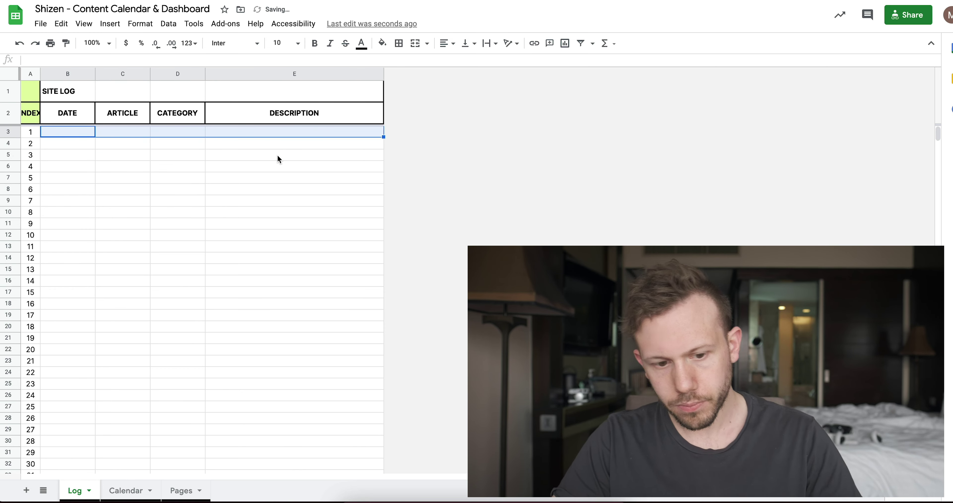
# - Open the Calendar sheet and examine how its year column and the January to May month blocks are laid out
pyautogui.click(125, 490)
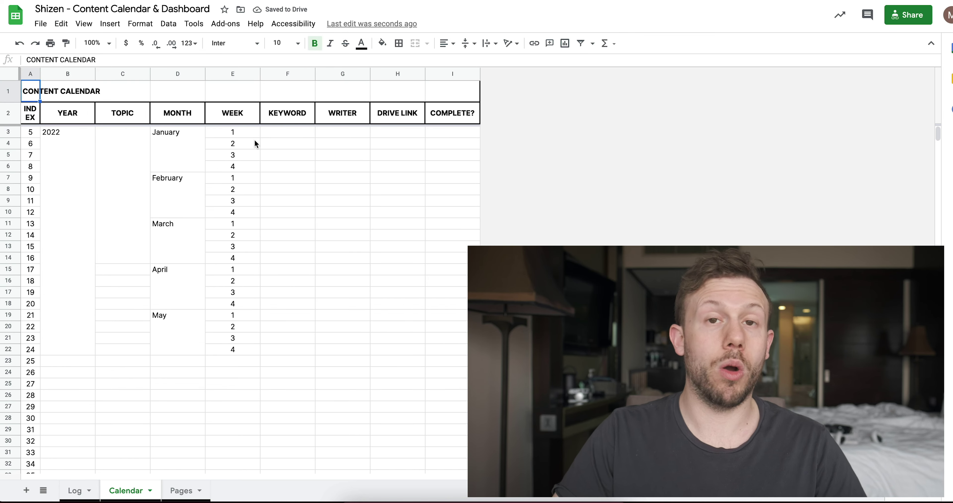
pyautogui.click(181, 490)
pyautogui.click(140, 490)
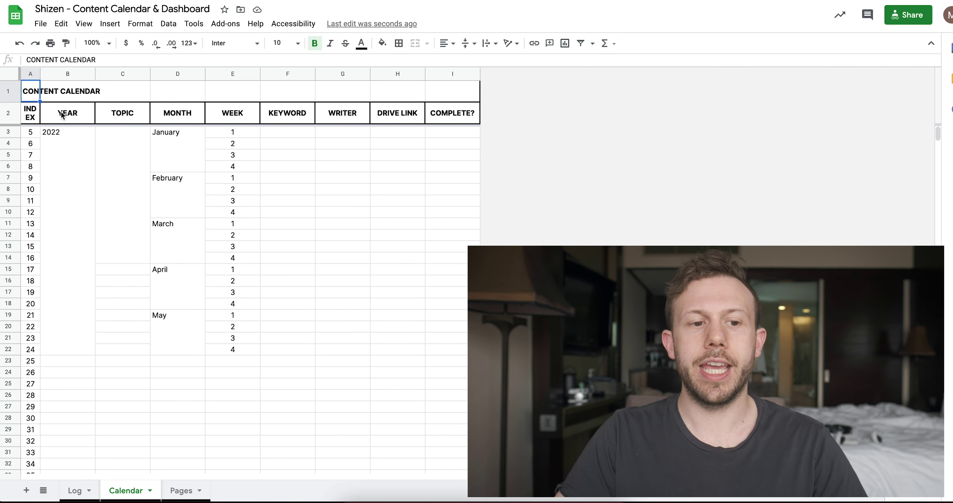
pyautogui.moveTo(39, 91); pyautogui.dragTo(435, 312)
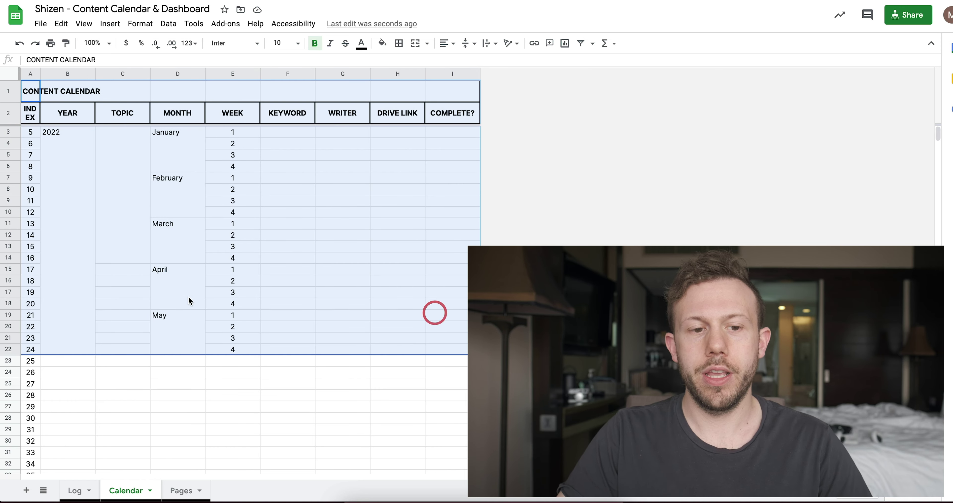
pyautogui.click(72, 190)
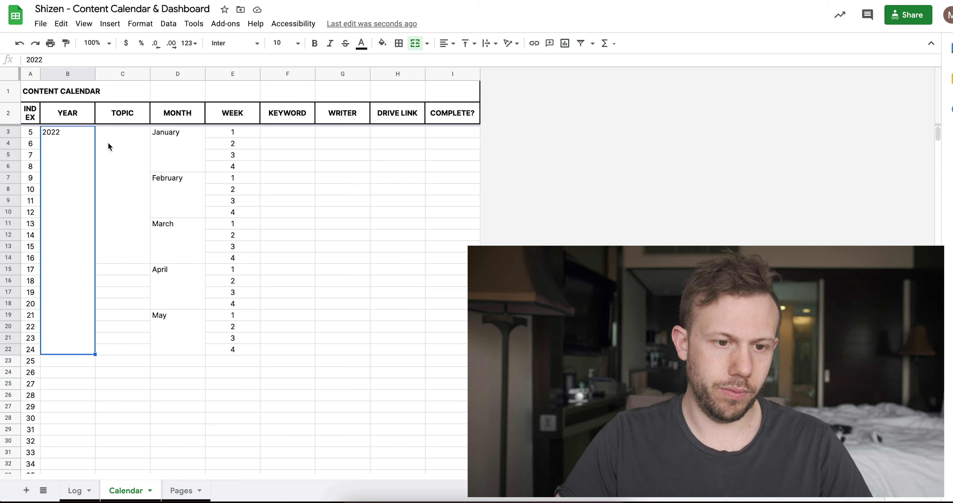
pyautogui.click(177, 132)
pyautogui.click(174, 191)
pyautogui.click(170, 249)
pyautogui.click(168, 296)
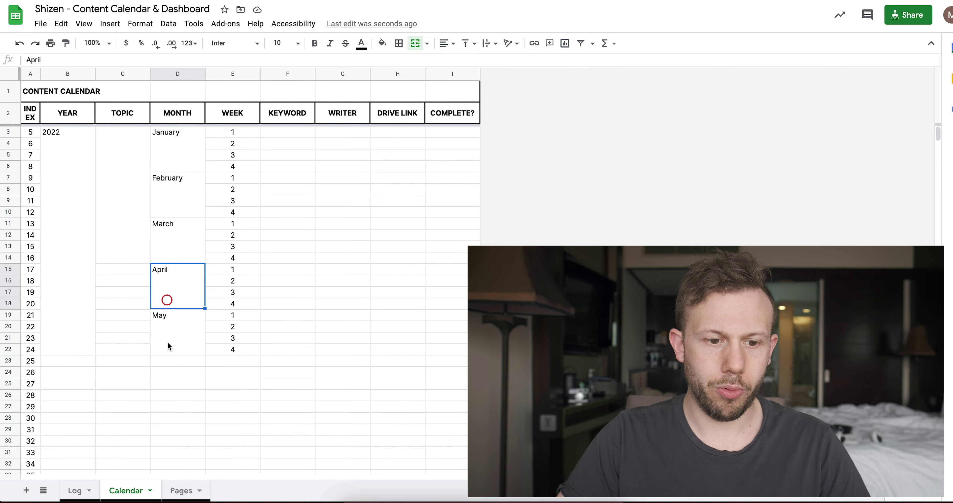
pyautogui.click(169, 338)
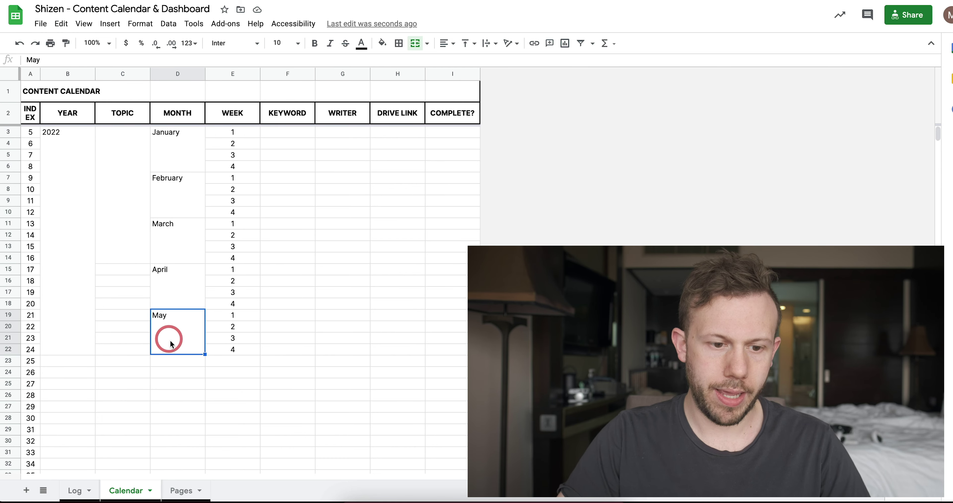
pyautogui.click(172, 363)
# - Add week numbers 1 to 4 in the four Week cells directly below the May block
pyautogui.click(255, 361)
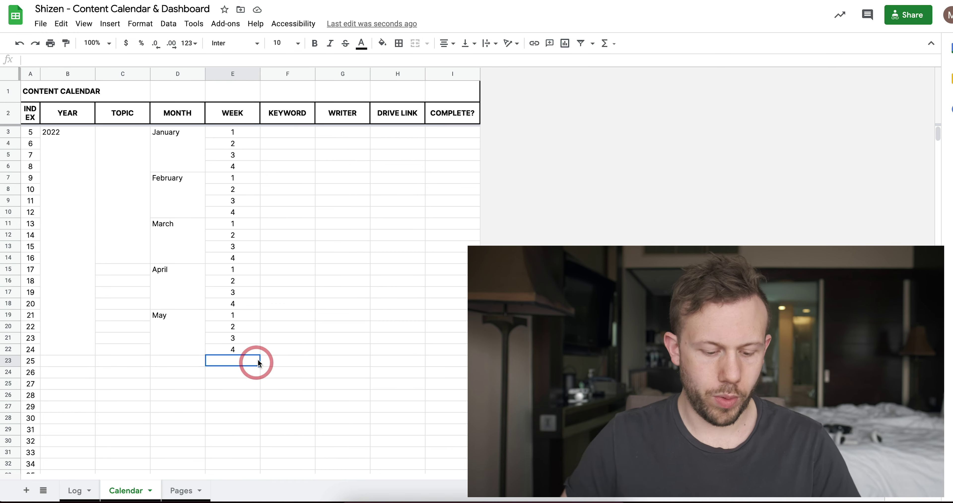
pyautogui.write('1')
pyautogui.press('Return')
pyautogui.write('2')
pyautogui.press('Return')
pyautogui.write('3')
pyautogui.press('Return')
pyautogui.write('4')
# - Merge the four Month cells beside the weeks in rows 23 to 26 and enter June
pyautogui.press('Left')
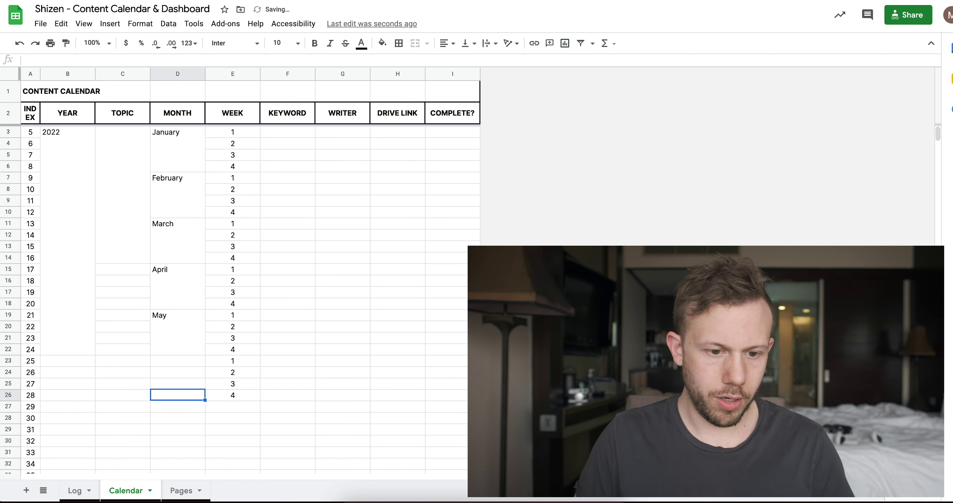
pyautogui.hotkey('shift', 'Up')
pyautogui.hotkey('shift', 'Up')
pyautogui.hotkey('shift', 'Up')
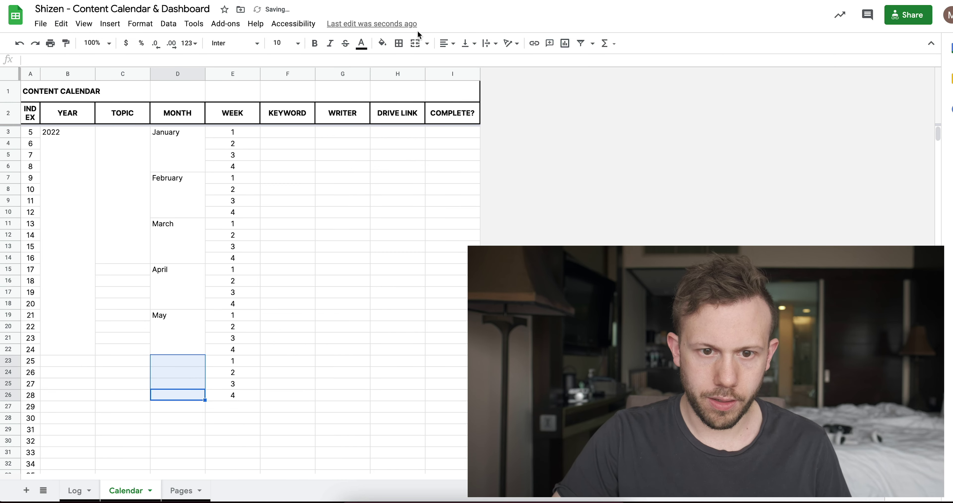
pyautogui.click(415, 43)
pyautogui.write('June')
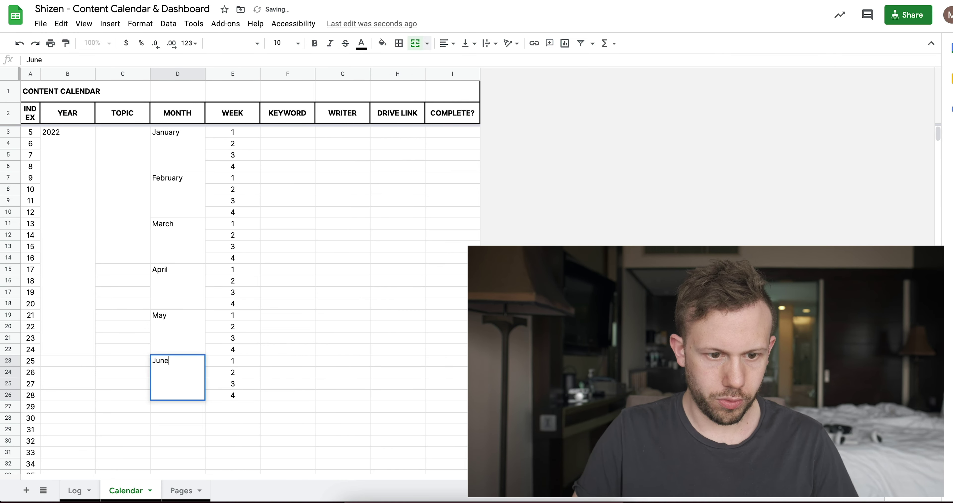
pyautogui.press('Return')
pyautogui.press('Down')
pyautogui.press('Up')
pyautogui.press('Left')
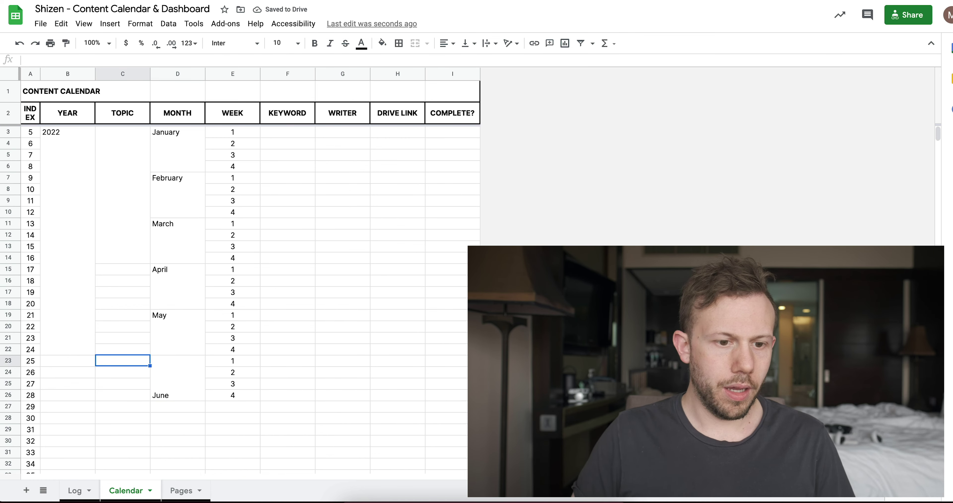
# - Extend the merged Year cell down to row 26 to cover June, and set the year to 2021
pyautogui.moveTo(64, 361); pyautogui.dragTo(60, 398)
pyautogui.click(413, 42)
pyautogui.doubleClick(73, 143)
pyautogui.press('BackSpace')
pyautogui.write('1')
pyautogui.press('Return')
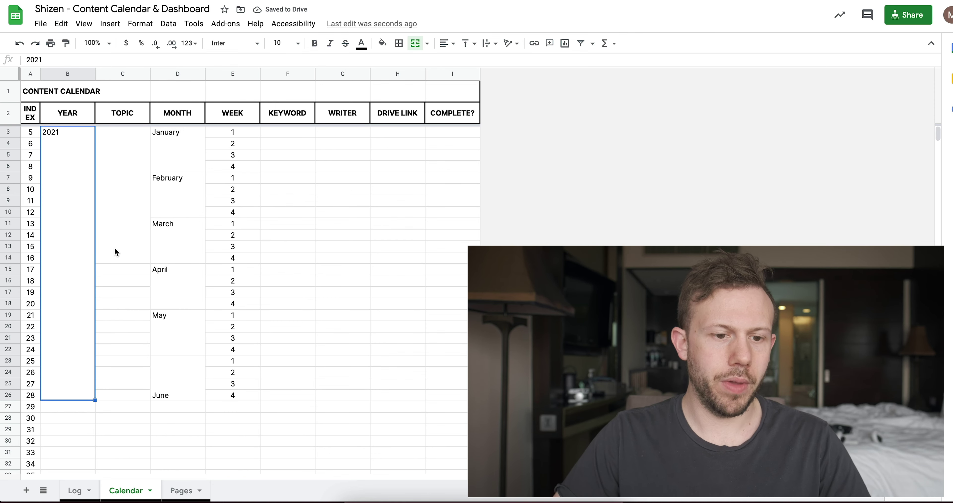
# - Examine the first Topic block against the January to March months and their weeks
pyautogui.moveTo(161, 146); pyautogui.dragTo(151, 241)
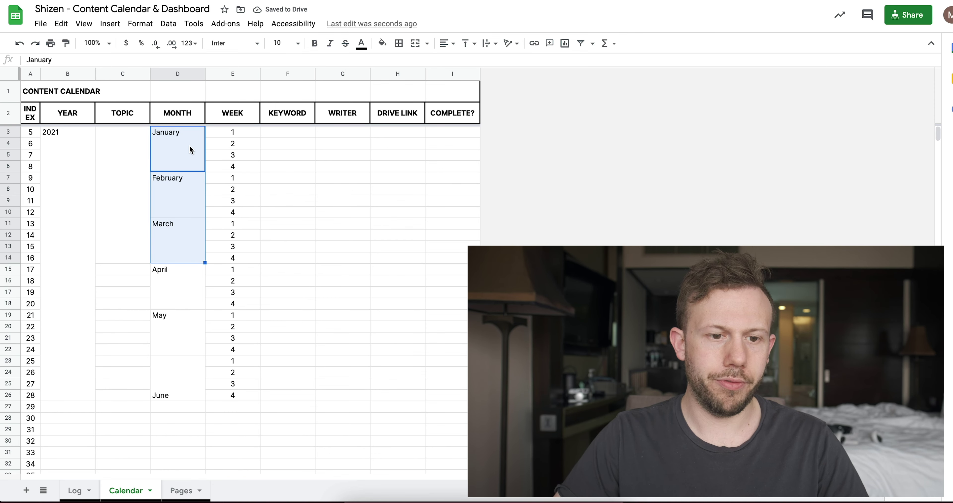
pyautogui.click(131, 158)
pyautogui.moveTo(130, 158); pyautogui.dragTo(190, 257)
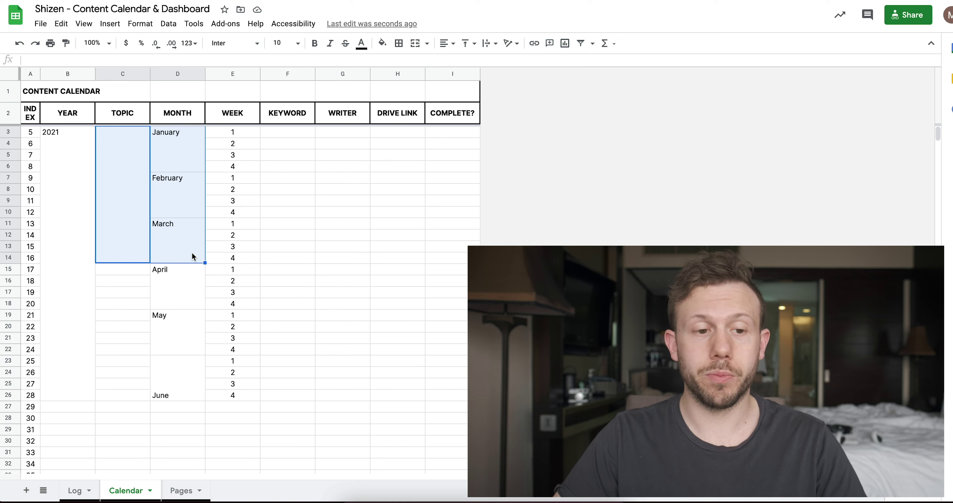
pyautogui.click(57, 152)
pyautogui.moveTo(117, 136); pyautogui.dragTo(183, 224)
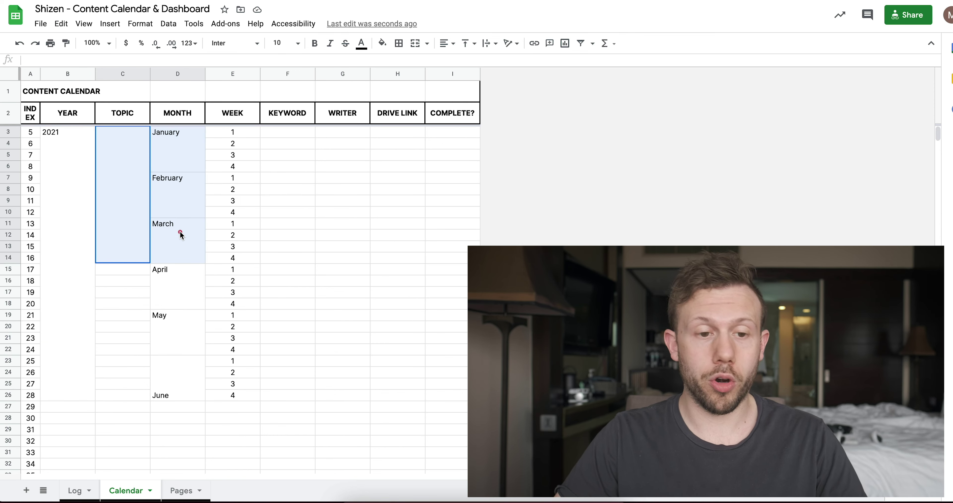
pyautogui.click(115, 178)
pyautogui.moveTo(243, 132); pyautogui.dragTo(221, 261)
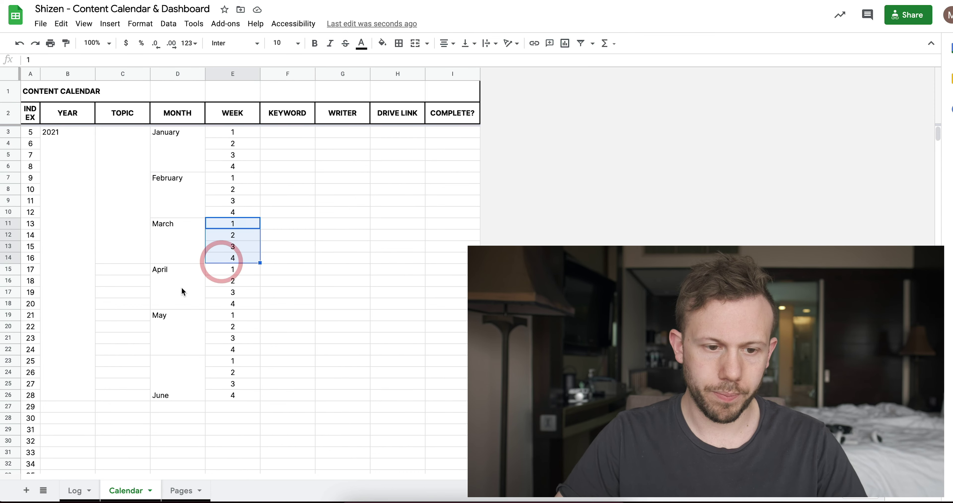
# - Merge the Topic cells for April through June, and enter Matcha as the topic for January through March
pyautogui.moveTo(115, 273); pyautogui.dragTo(123, 393)
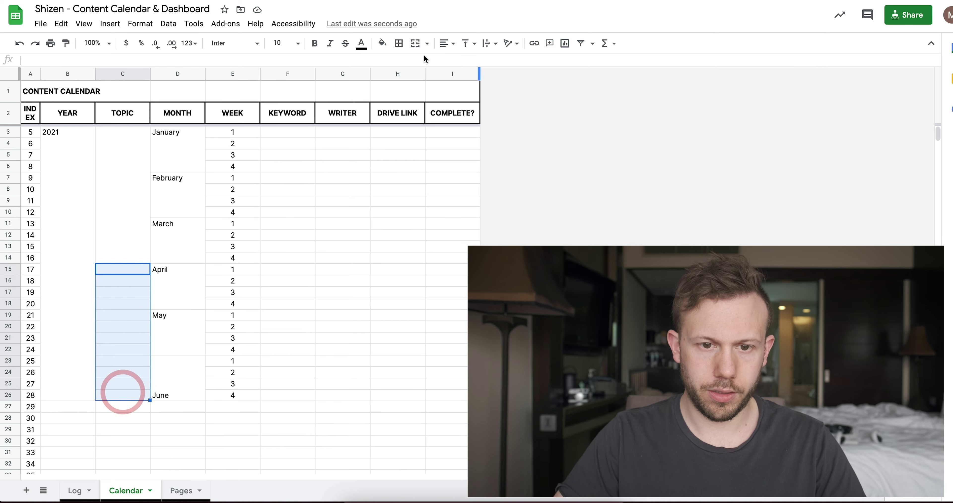
pyautogui.click(415, 46)
pyautogui.click(94, 176)
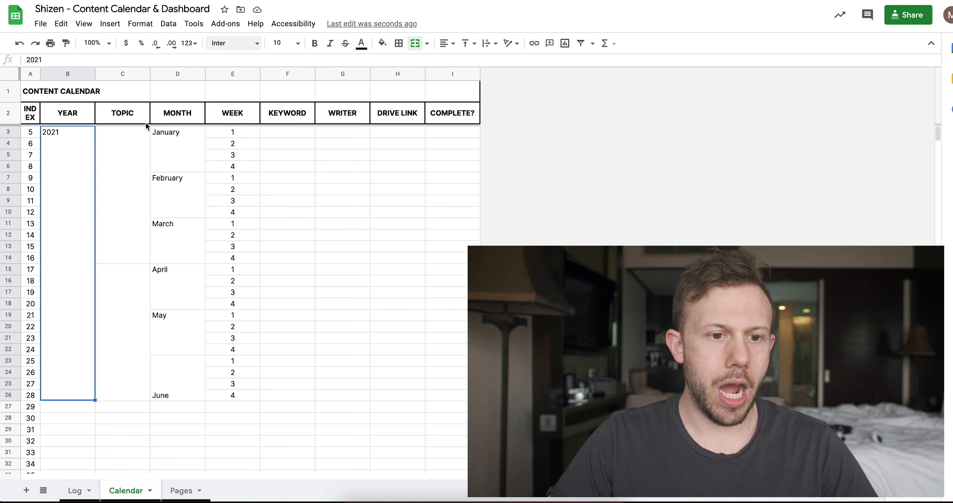
pyautogui.click(119, 172)
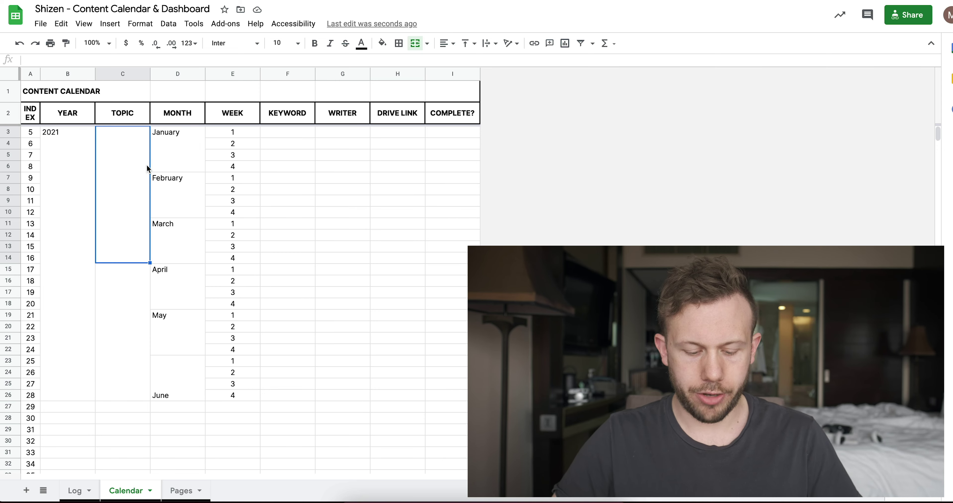
pyautogui.write('Matcha')
pyautogui.press('Return')
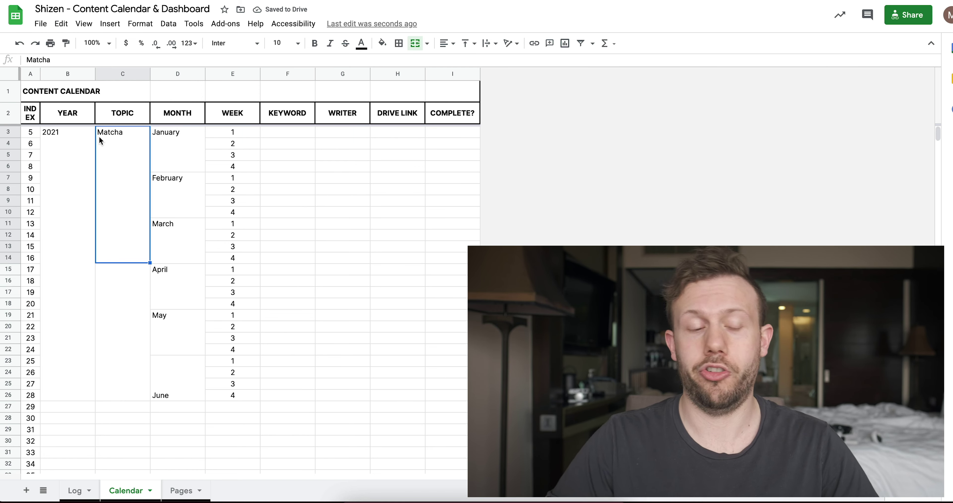
pyautogui.moveTo(231, 131); pyautogui.dragTo(282, 126)
pyautogui.click(229, 134)
pyautogui.click(277, 131)
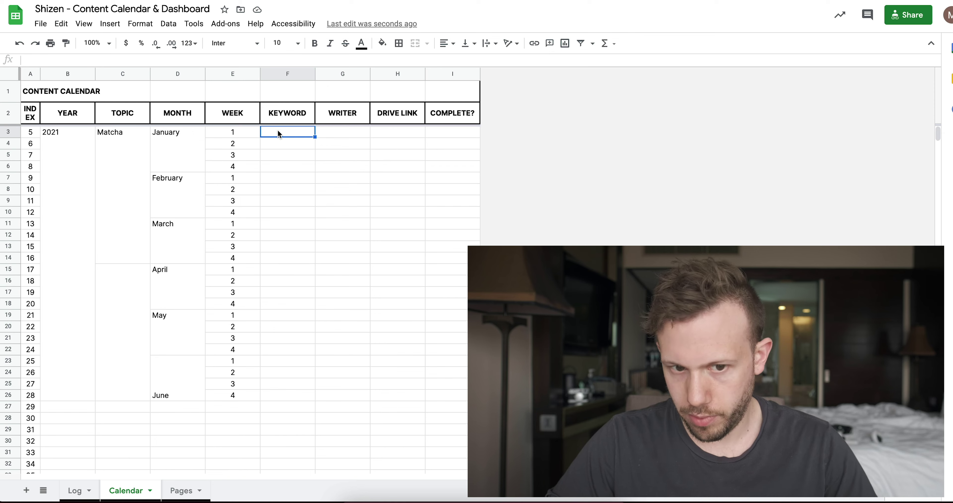
pyautogui.moveTo(240, 144); pyautogui.dragTo(305, 144)
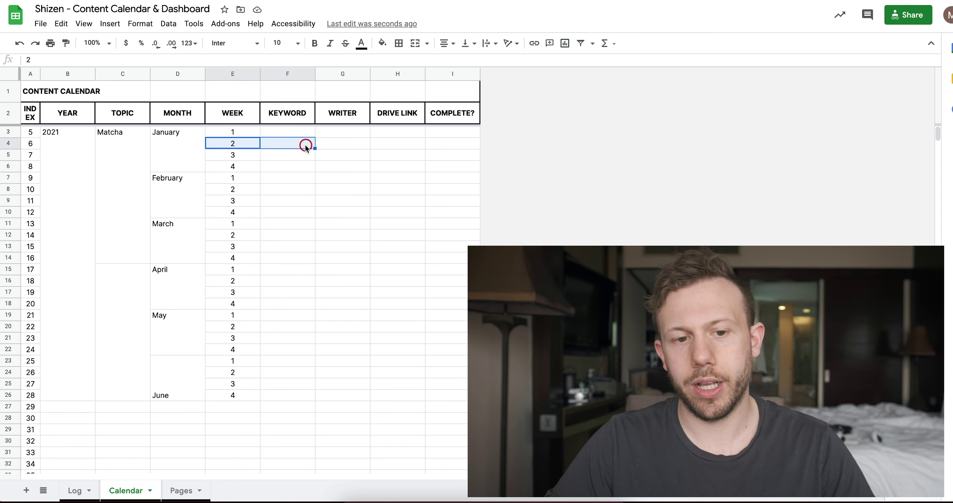
pyautogui.moveTo(253, 157); pyautogui.dragTo(304, 152)
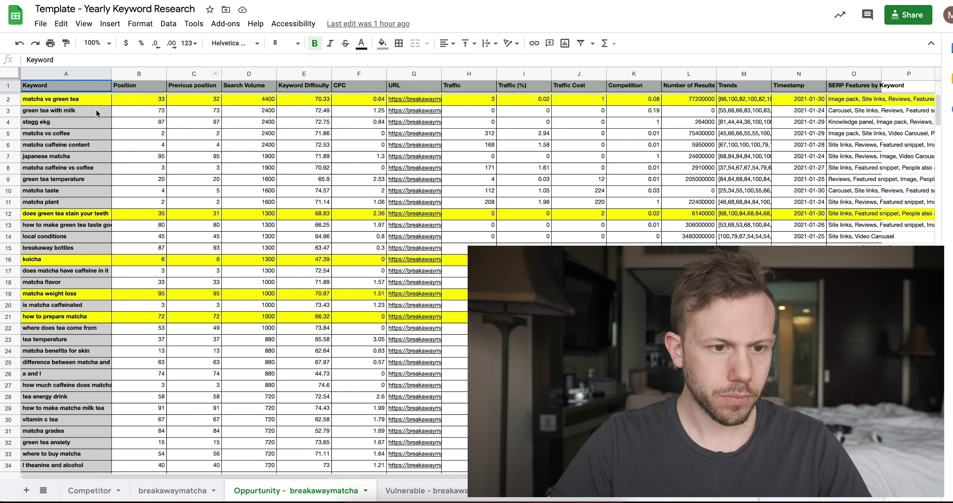
# - Copy "does matcha have caffeine" from the Yearly Keyword Research spreadsheet's Vulnerable sheet into the calendar's January week 1 Keyword cell
pyautogui.click(407, 490)
pyautogui.click(75, 103)
pyautogui.click(74, 110)
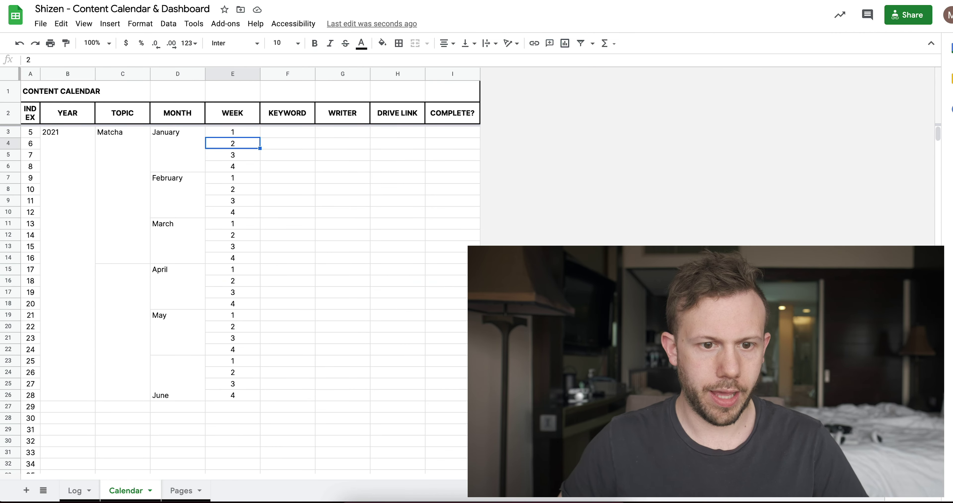
pyautogui.click(287, 131)
pyautogui.write('does matcha have caffeine')
pyautogui.press('Return')
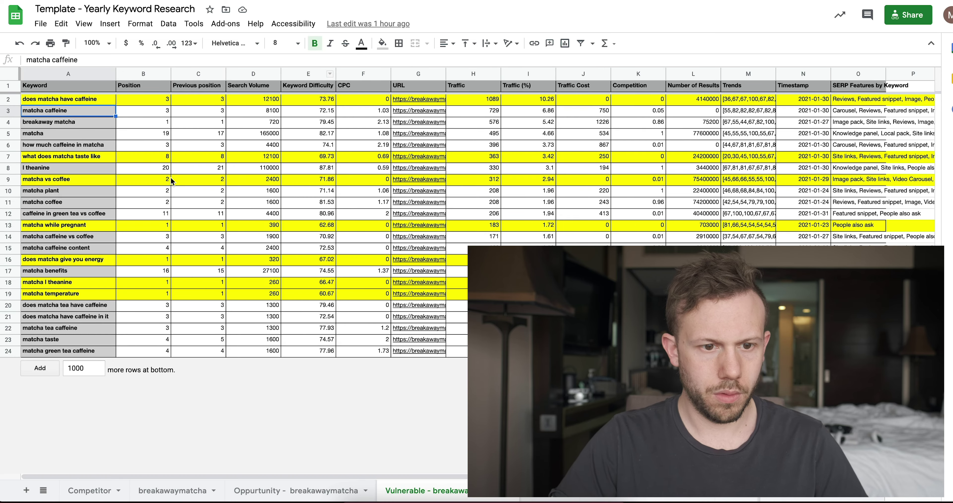
# - Copy the highlighted keywords "what does matcha taste like" and "matcha vs coffee" into the calendar's January week 2 and week 3 Keyword cells
pyautogui.click(88, 158)
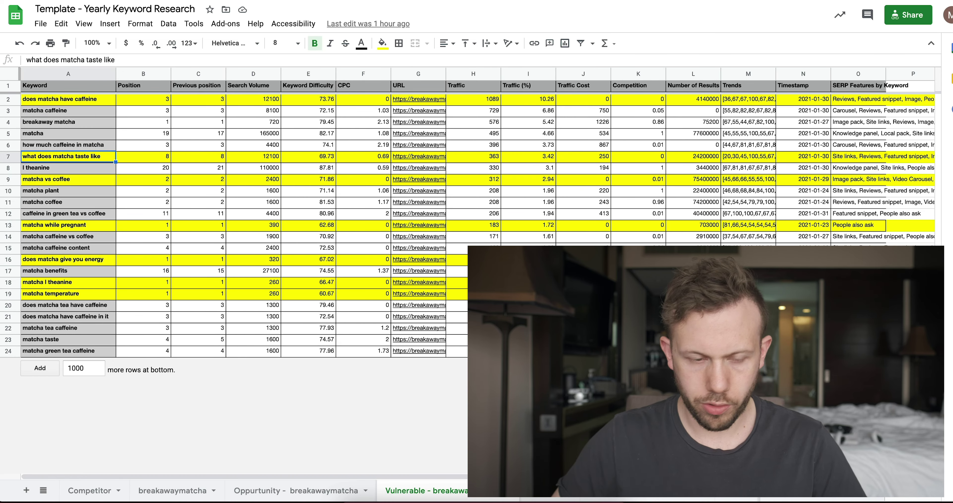
pyautogui.press('Down')
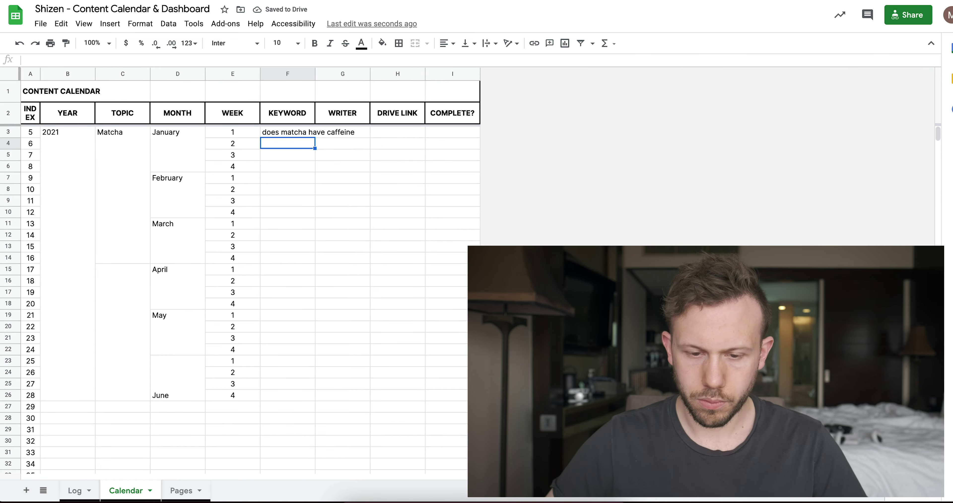
pyautogui.write('what does matcha taste like')
pyautogui.press('Down')
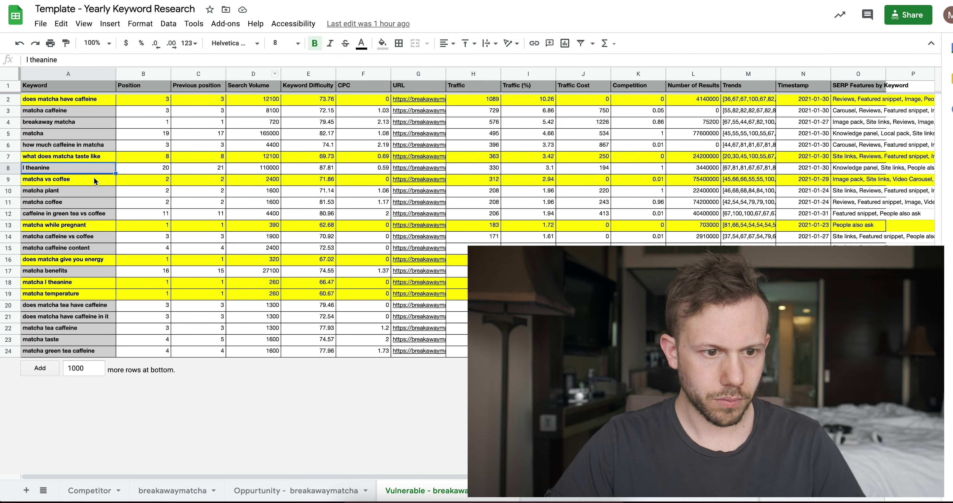
pyautogui.click(95, 181)
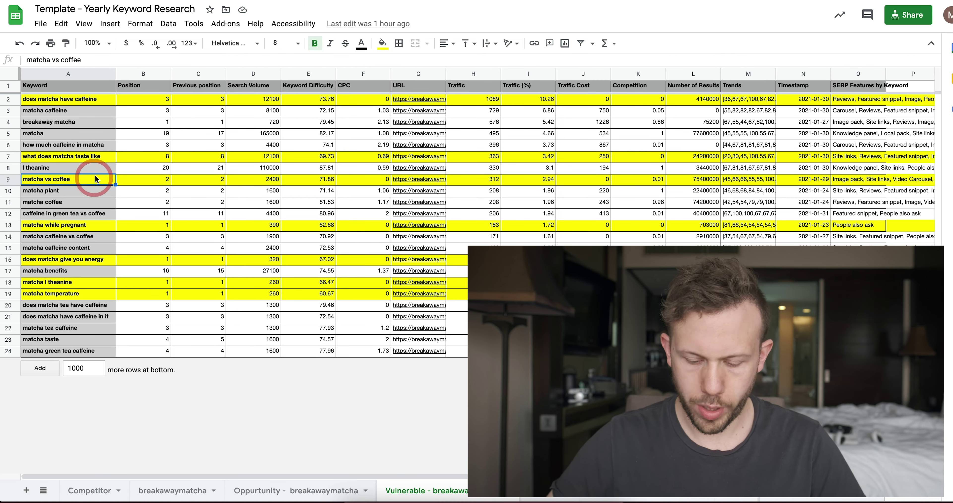
pyautogui.press('Down')
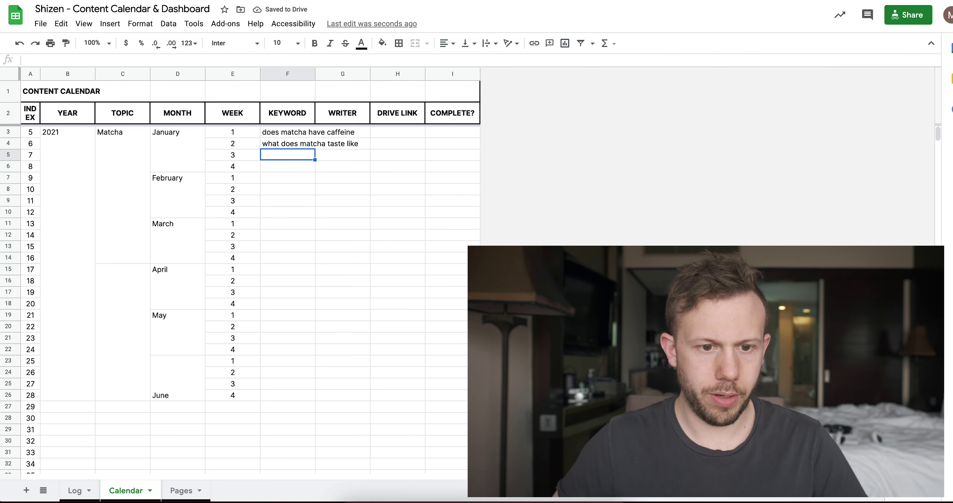
pyautogui.write('matcha vs coffee')
pyautogui.press('Down')
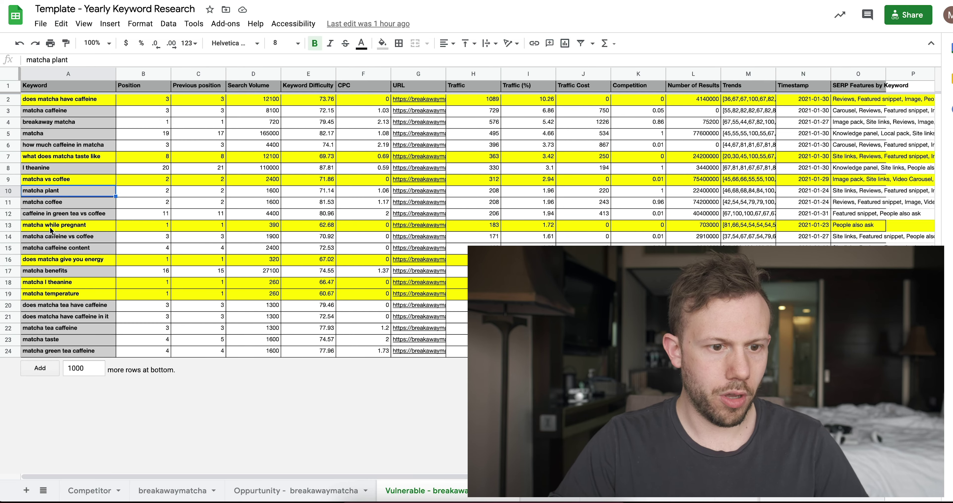
# - Copy the highlighted keyword "matcha while pregnant" from the keyword research into the calendar's January week 4 Keyword cell
pyautogui.click(51, 228)
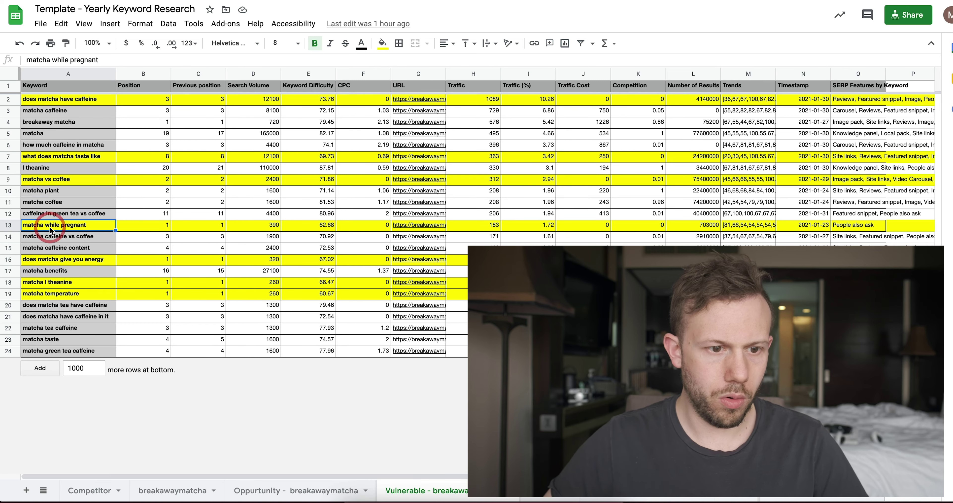
pyautogui.press('Down')
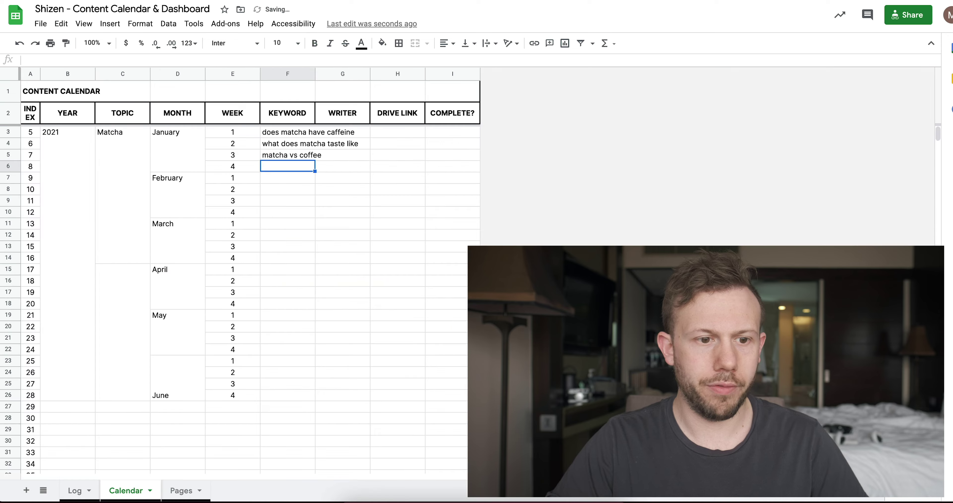
pyautogui.write('matcha while pregnant')
pyautogui.press('Return')
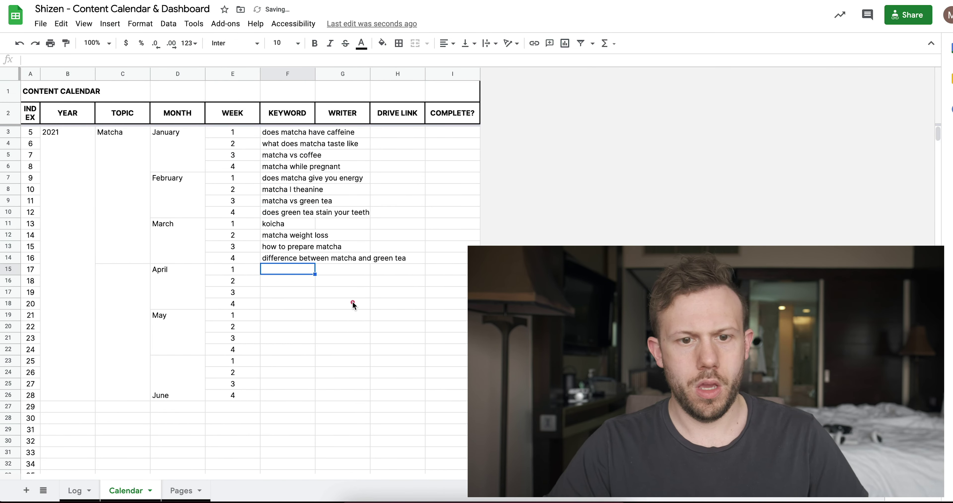
# - Set the text wrapping of the whole Calendar sheet to clip, so long keywords stay inside their cells
pyautogui.click(351, 301)
pyautogui.hotkey('ctrl', 'a')
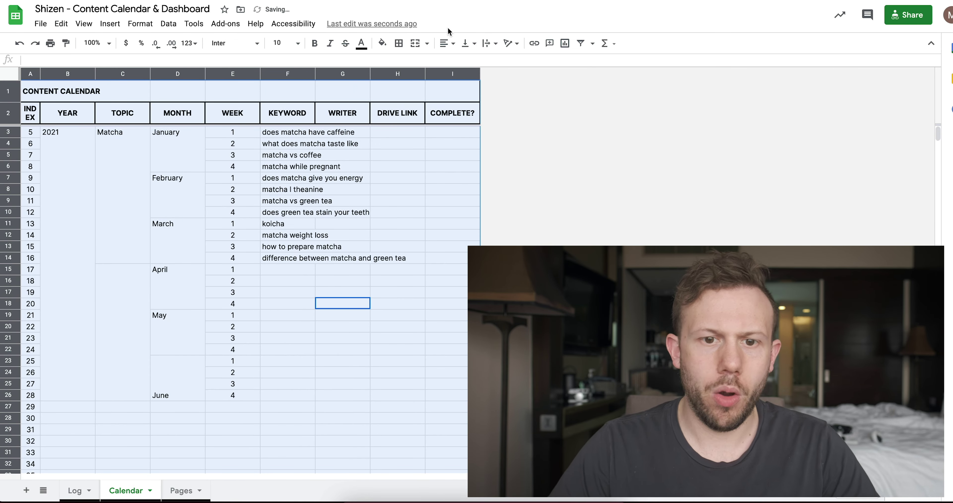
pyautogui.moveTo(279, 132); pyautogui.dragTo(218, 258)
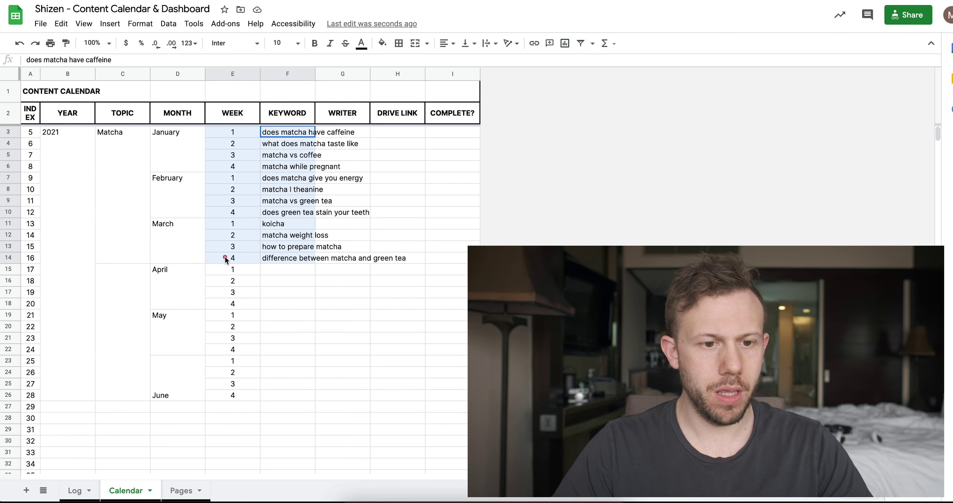
pyautogui.keyDown('shift'); pyautogui.click(264, 258); pyautogui.keyUp('shift')
pyautogui.click(323, 180)
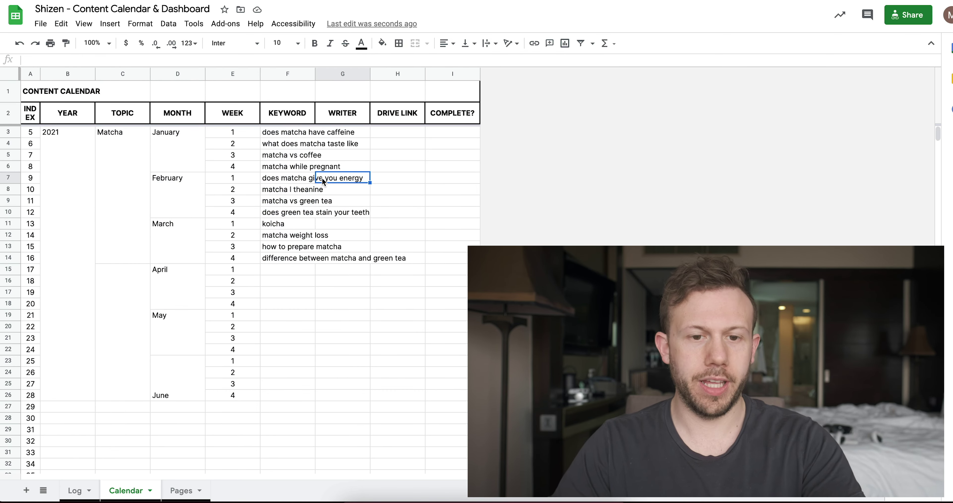
pyautogui.hotkey('ctrl', 'a')
pyautogui.click(491, 43)
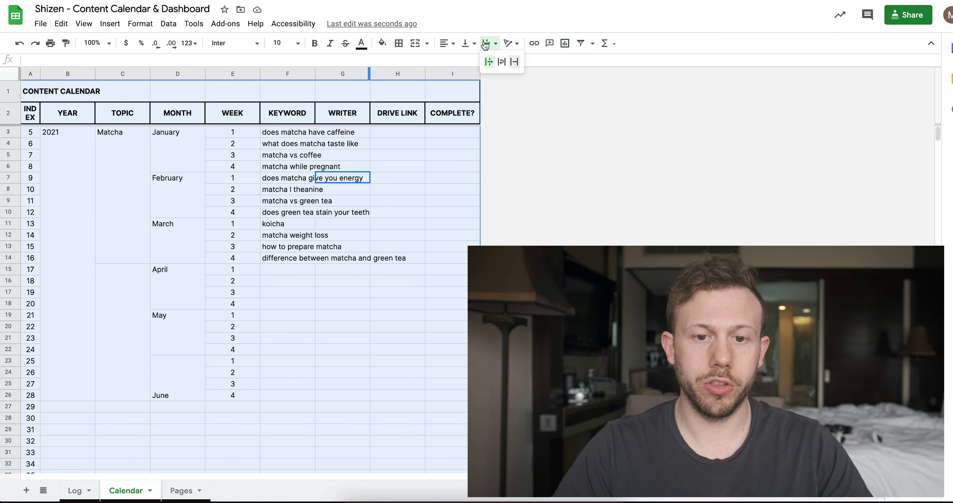
pyautogui.click(513, 63)
pyautogui.moveTo(295, 130); pyautogui.dragTo(129, 261)
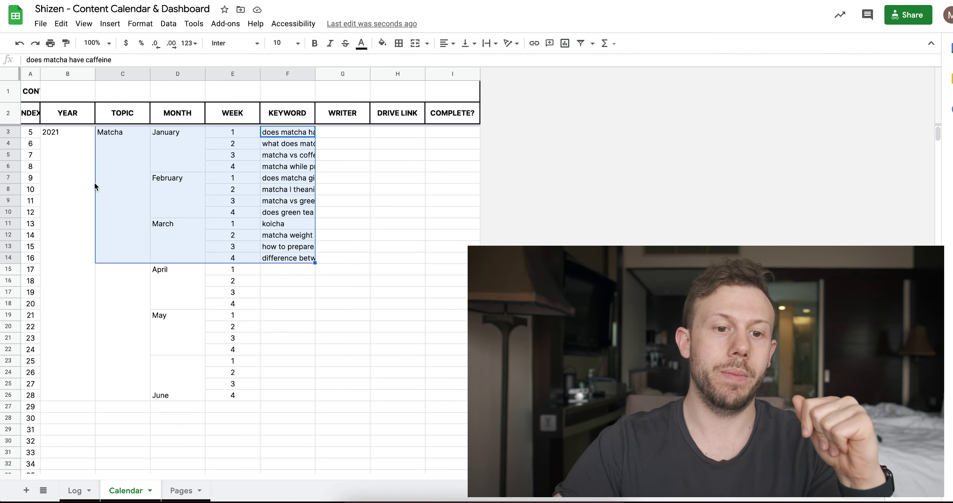
pyautogui.click(275, 139)
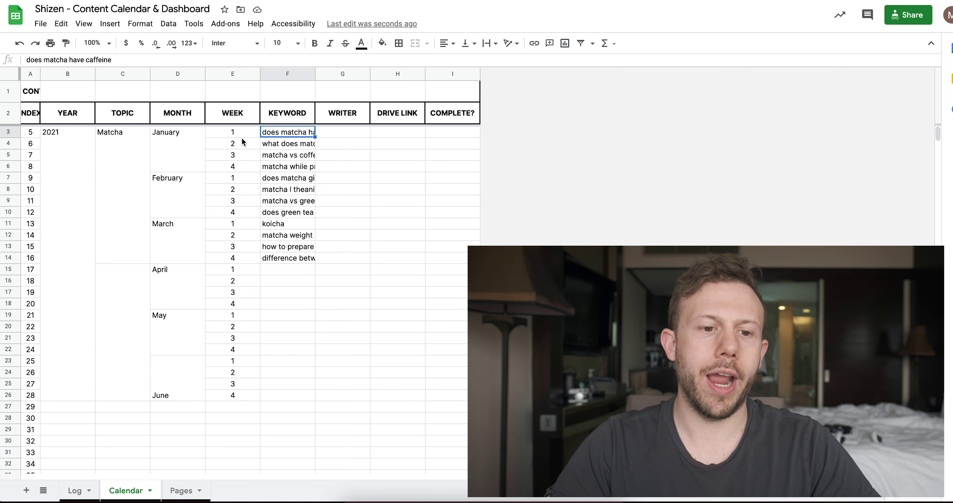
pyautogui.moveTo(198, 134); pyautogui.dragTo(277, 257)
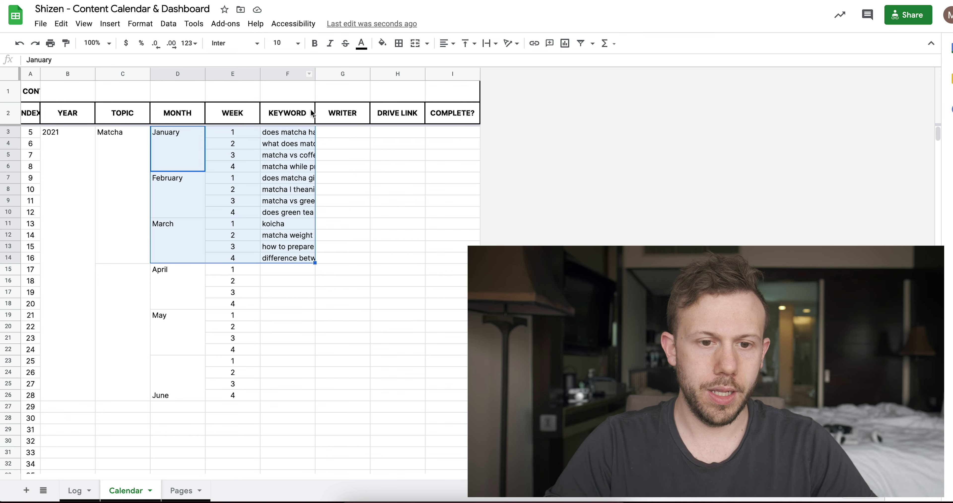
# - Try filling the Writer cells of the first January weeks with different writers' names, and clear them
pyautogui.click(332, 136)
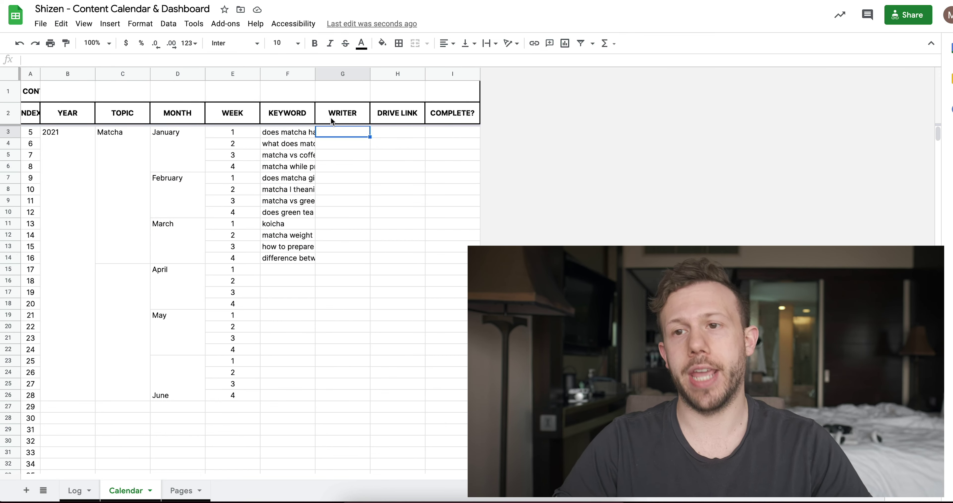
pyautogui.write('J')
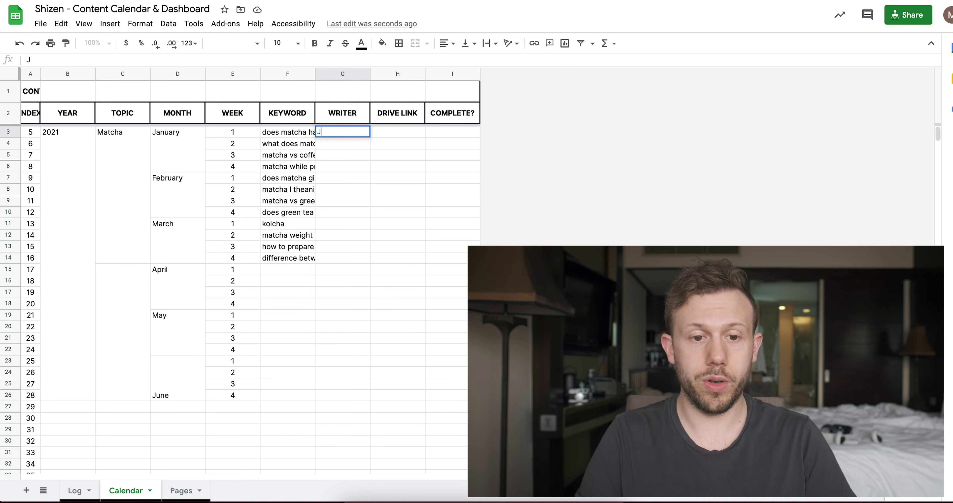
pyautogui.write('oe')
pyautogui.press('Return')
pyautogui.write('JMarc')
pyautogui.press('Return')
pyautogui.write('Joe')
pyautogui.press('Return')
pyautogui.press('Up')
pyautogui.press('Up')
pyautogui.press('Up')
pyautogui.press('Down')
pyautogui.press('Down')
pyautogui.press('Up')
pyautogui.press('Delete')
pyautogui.press('Up')
# - Enter Me as the writer for January week 1 and copy it to every week through March week 4
pyautogui.write('Me')
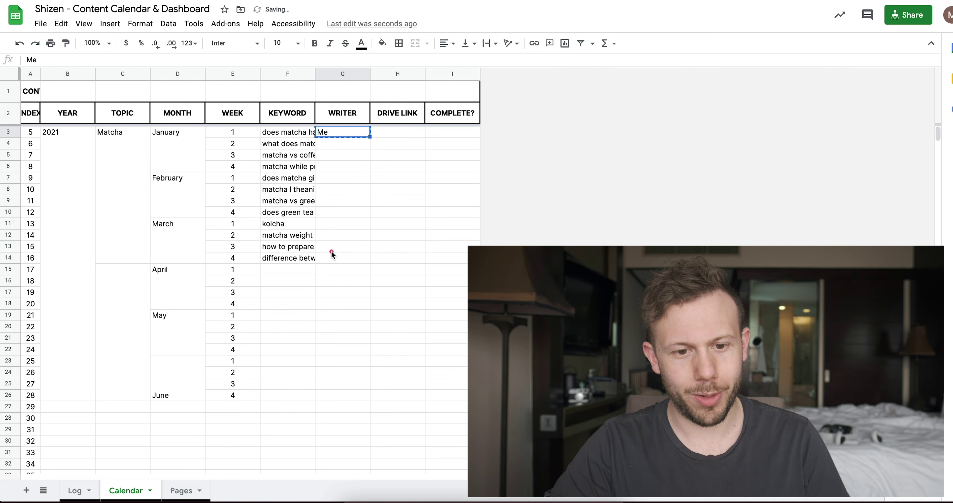
pyautogui.keyDown('shift'); pyautogui.click(332, 253); pyautogui.keyUp('shift')
pyautogui.write('Me Me Me Me Me Me Me Me Me Me Me')
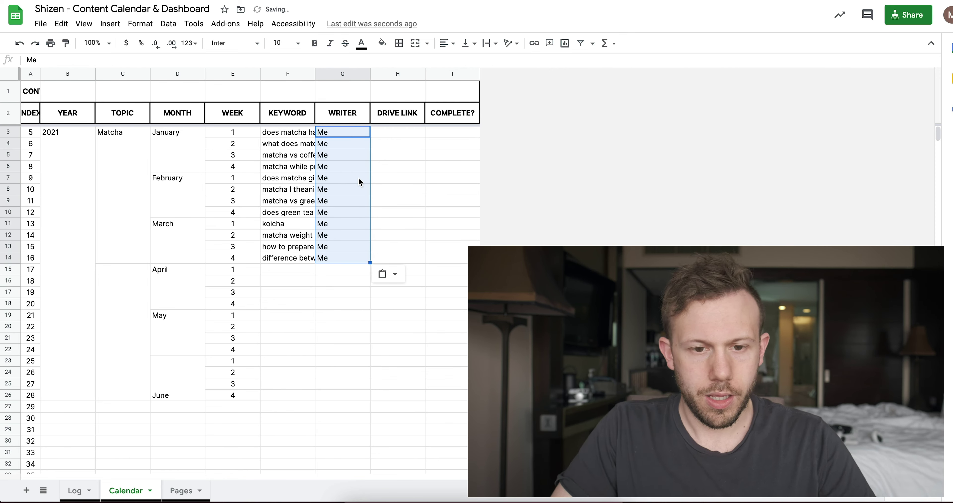
pyautogui.click(36, 129)
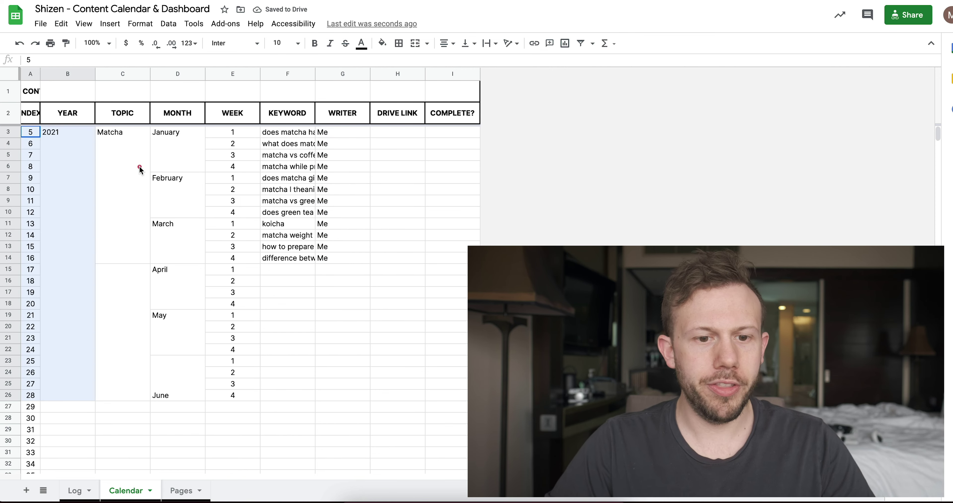
pyautogui.keyDown('shift'); pyautogui.click(337, 253); pyautogui.keyUp('shift')
pyautogui.click(338, 253)
pyautogui.keyDown('shift'); pyautogui.click(177, 145); pyautogui.keyUp('shift')
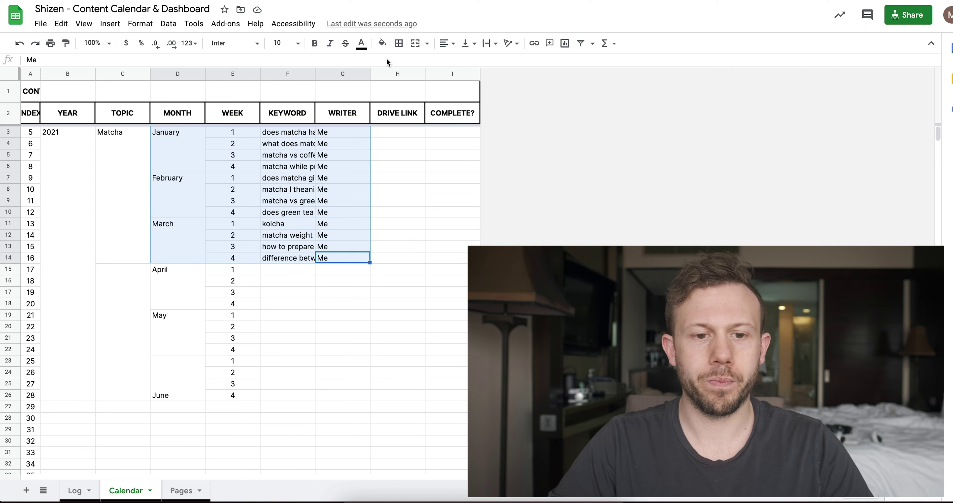
pyautogui.click(391, 130)
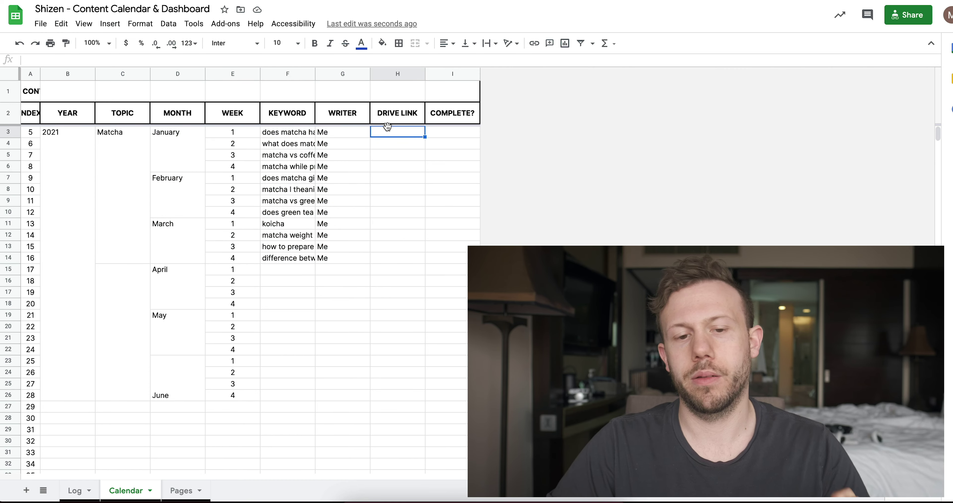
pyautogui.moveTo(393, 135); pyautogui.dragTo(392, 254)
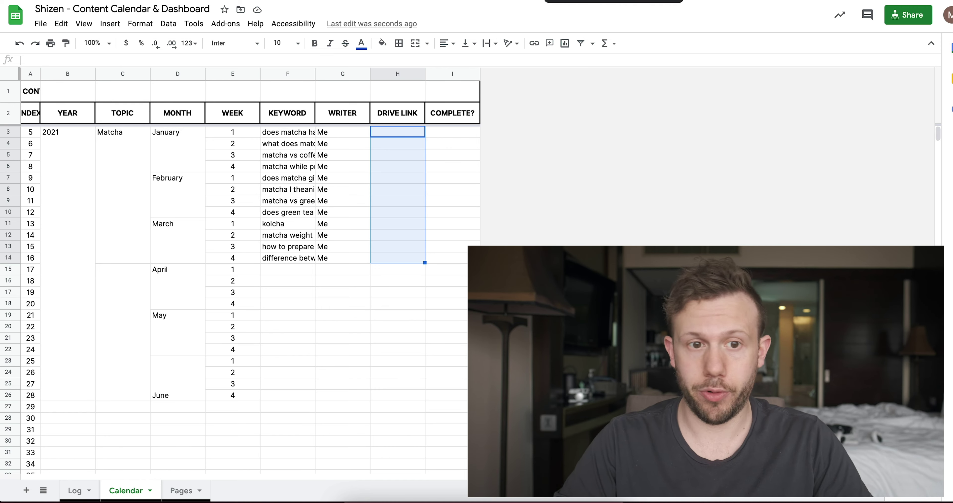
# - Switch to the Google Drive 1 - Freebies folder and make a copy of the Template - Article Briefing document
pyautogui.click(489, 1)
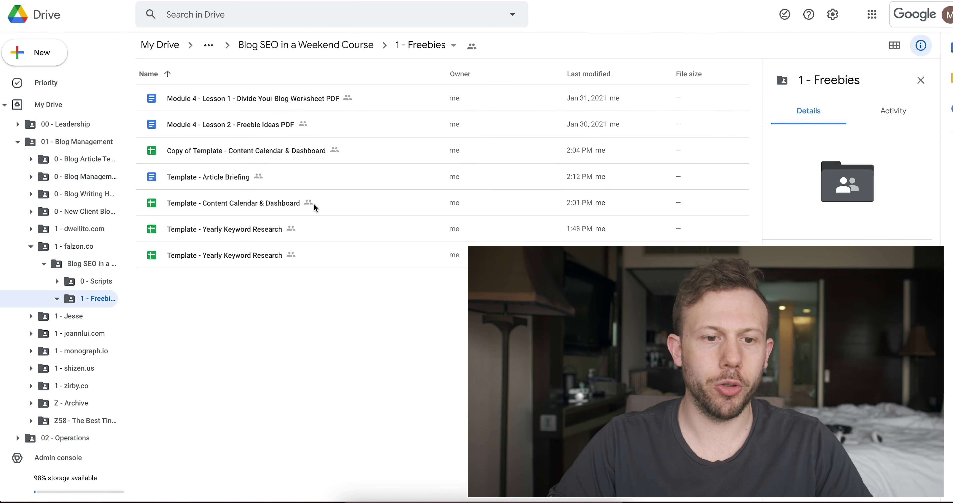
pyautogui.click(193, 179)
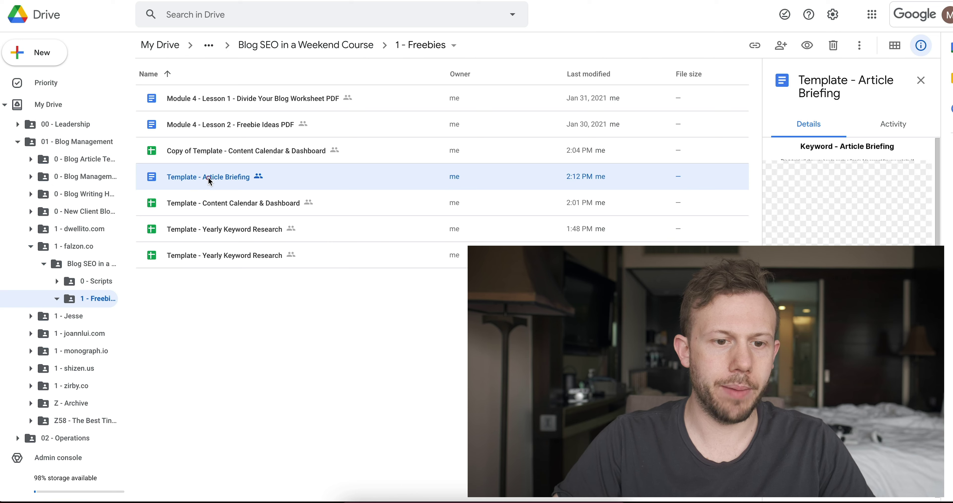
pyautogui.rightClick(209, 177)
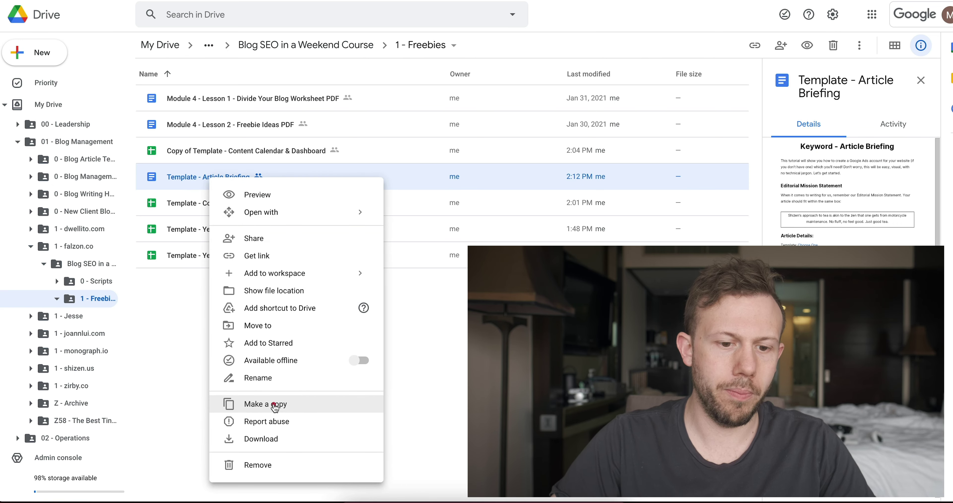
pyautogui.click(274, 404)
# - Check the January week 1 keyword in the calendar and begin renaming the copied briefing, replacing "Copy of Template" with "does matcha have caffeine"
pyautogui.rightClick(222, 97)
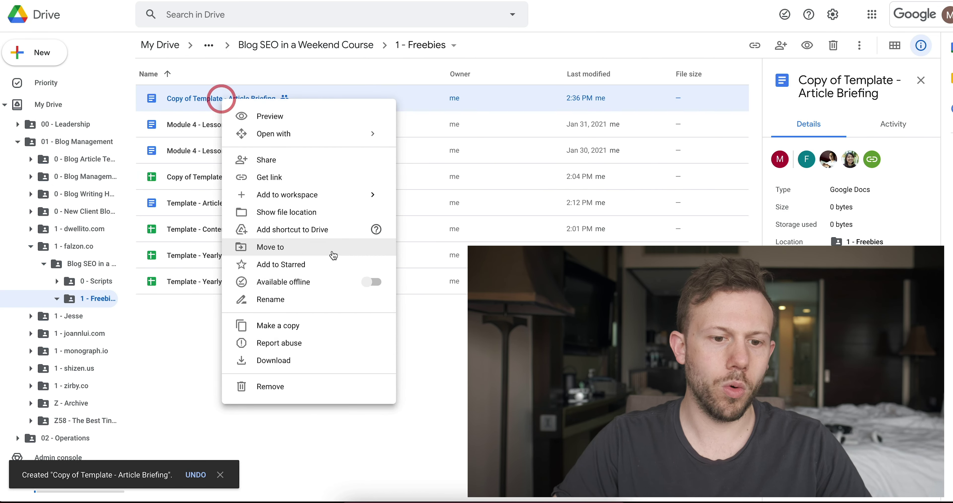
pyautogui.click(300, 301)
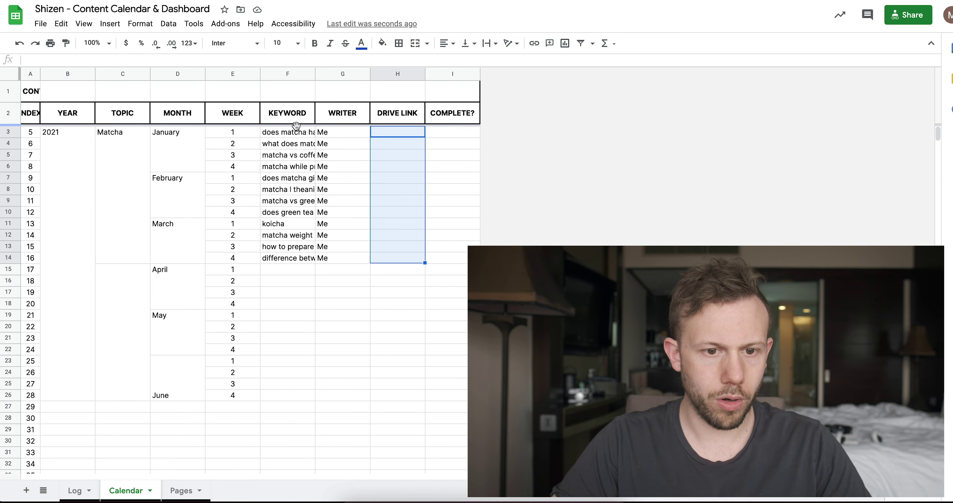
pyautogui.click(296, 132)
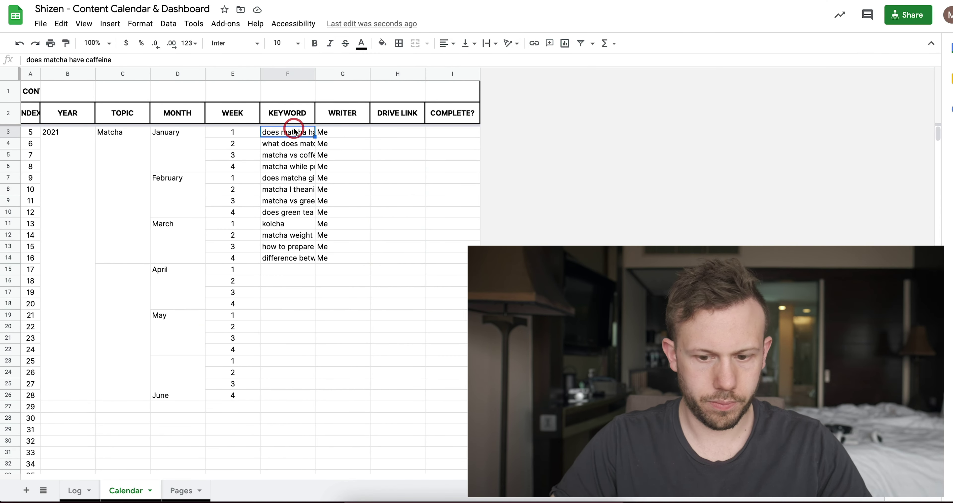
pyautogui.press('Return')
pyautogui.press('Return')
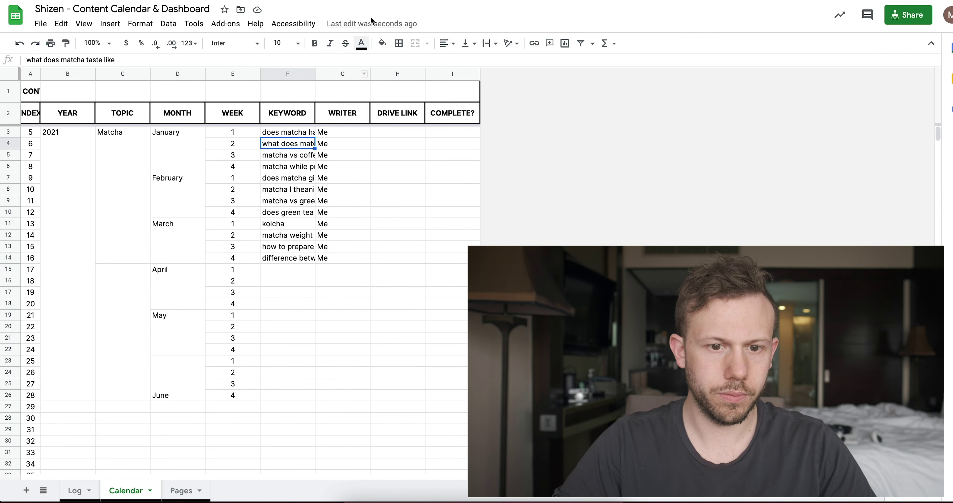
pyautogui.click(370, 1)
pyautogui.hotkey('ctrl', 'Tab')
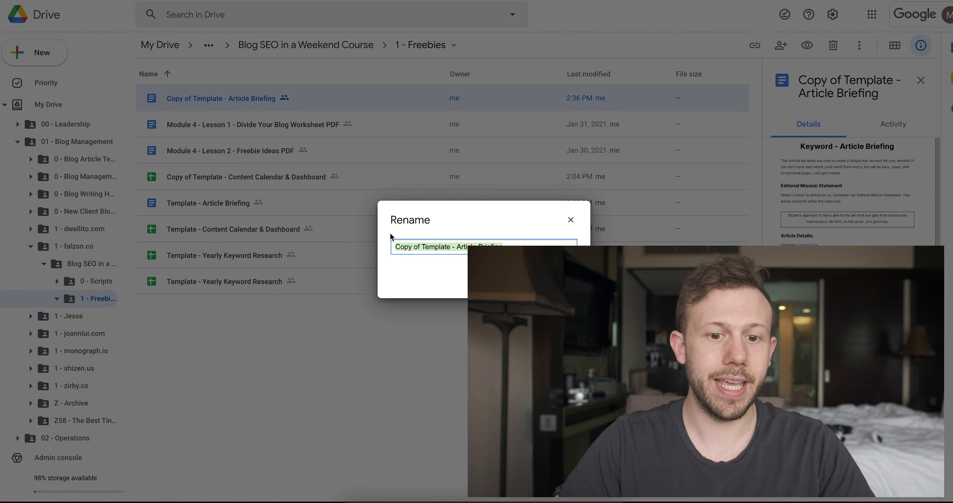
pyautogui.press('Home')
pyautogui.moveTo(449, 247); pyautogui.dragTo(330, 239)
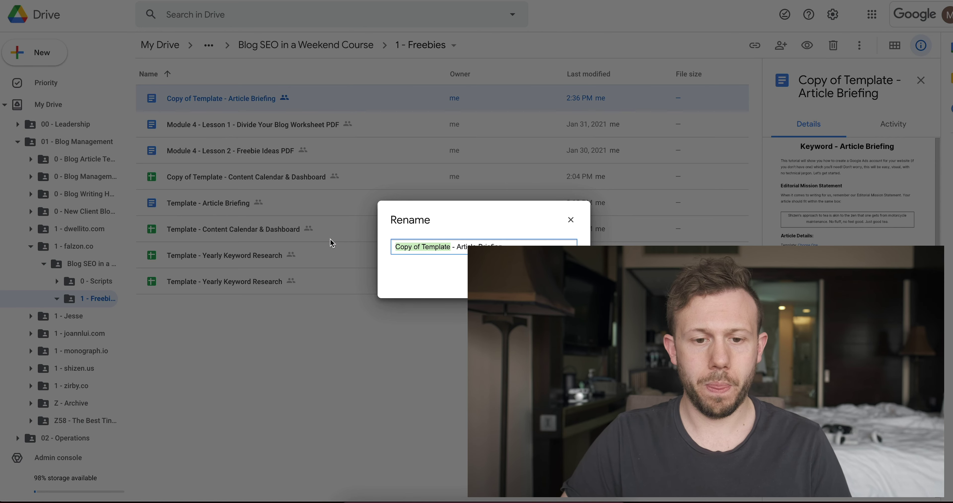
pyautogui.write('does matcha have caffeine')
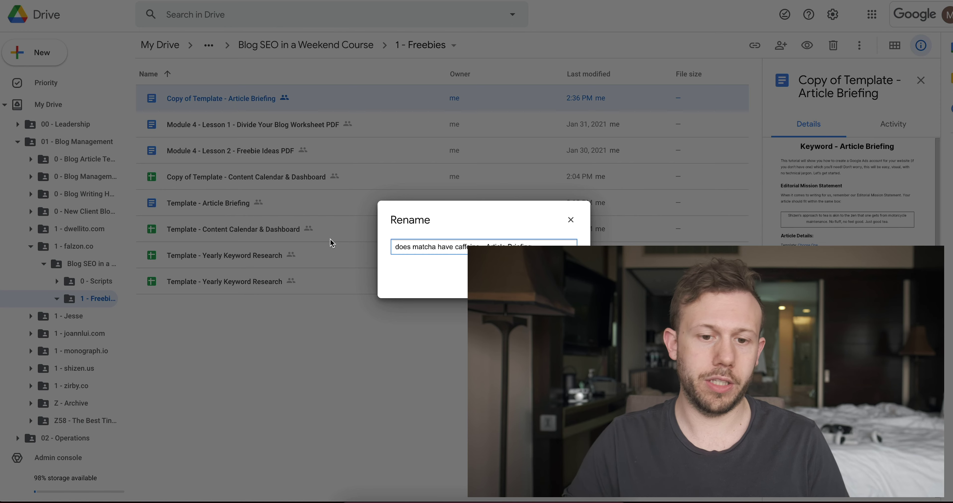
# - Add the prefix "S1 - " and a capital D, saving the document name as "S1 - Does matcha have caffeine - Article Briefing"
pyautogui.press('Home')
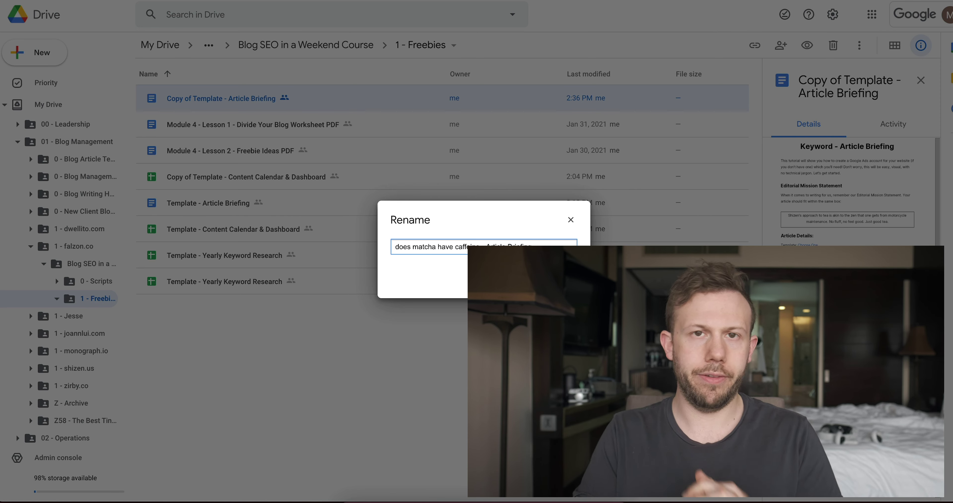
pyautogui.write('S')
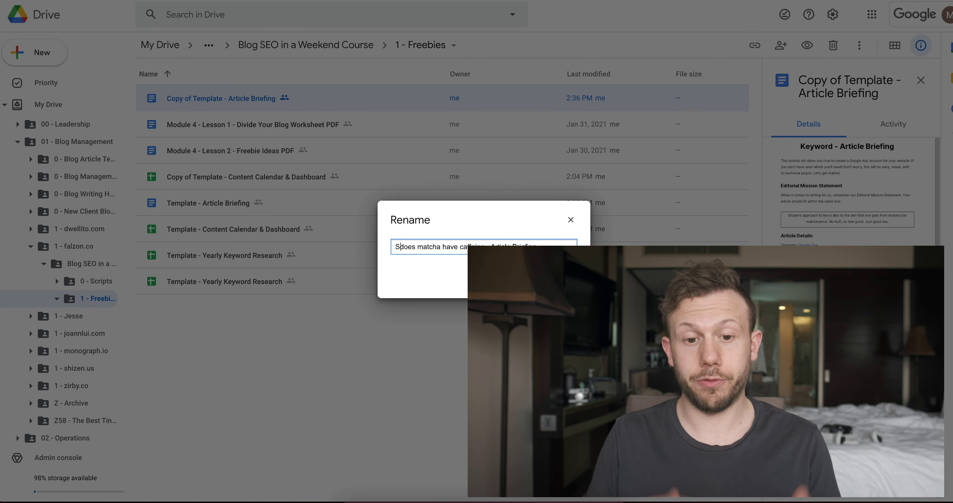
pyautogui.write('1')
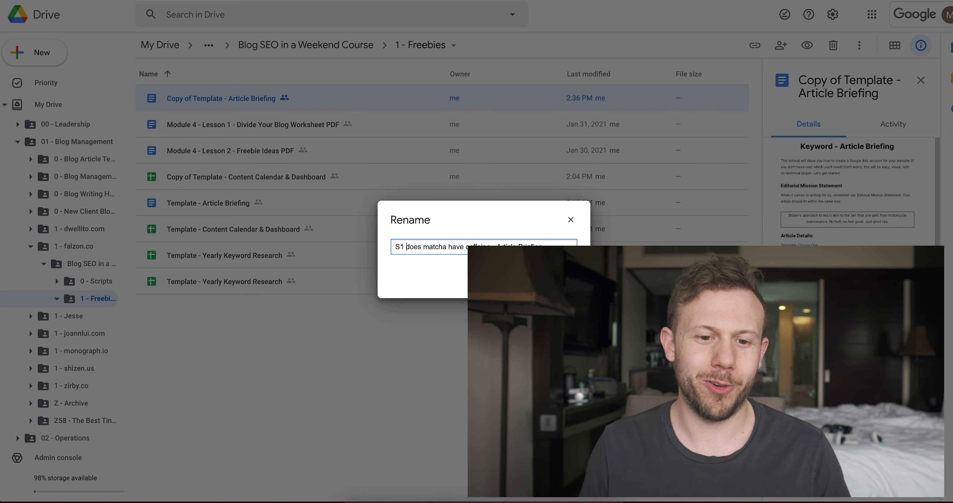
pyautogui.write(' -')
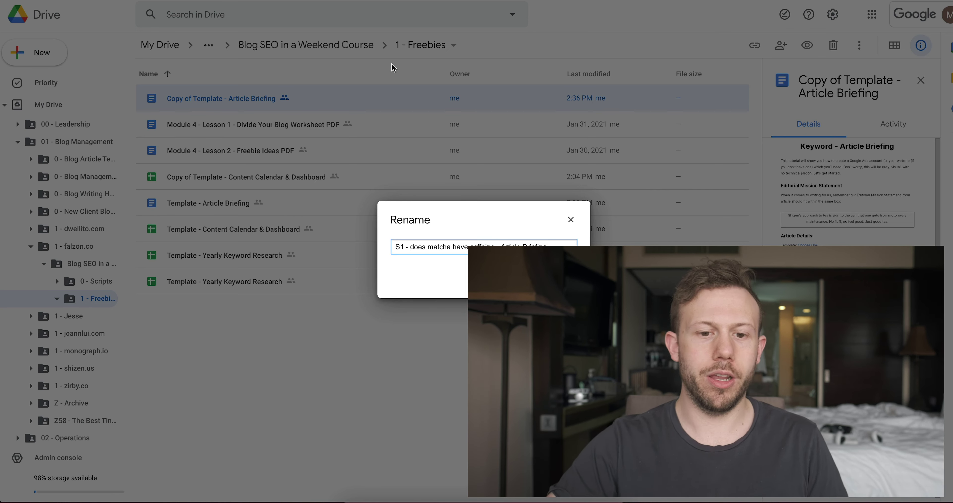
pyautogui.moveTo(405, 247); pyautogui.dragTo(306, 246)
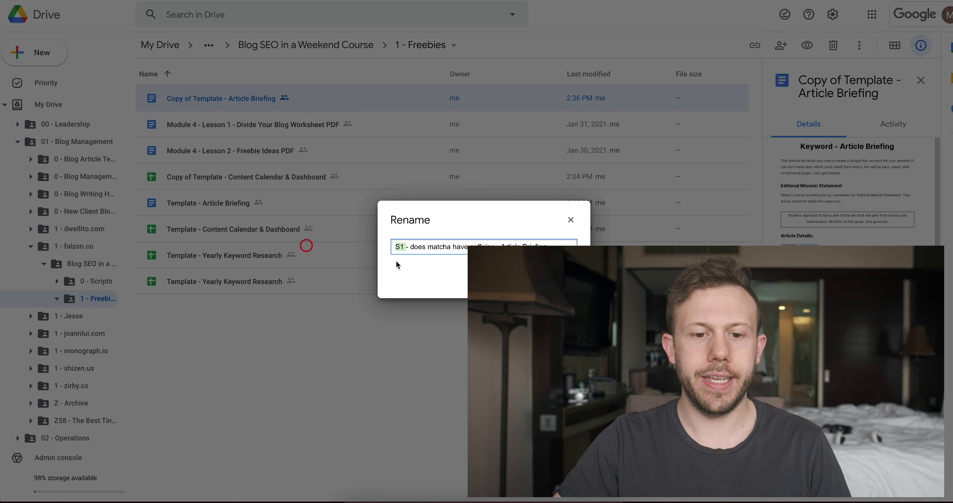
pyautogui.moveTo(411, 250); pyautogui.dragTo(487, 241)
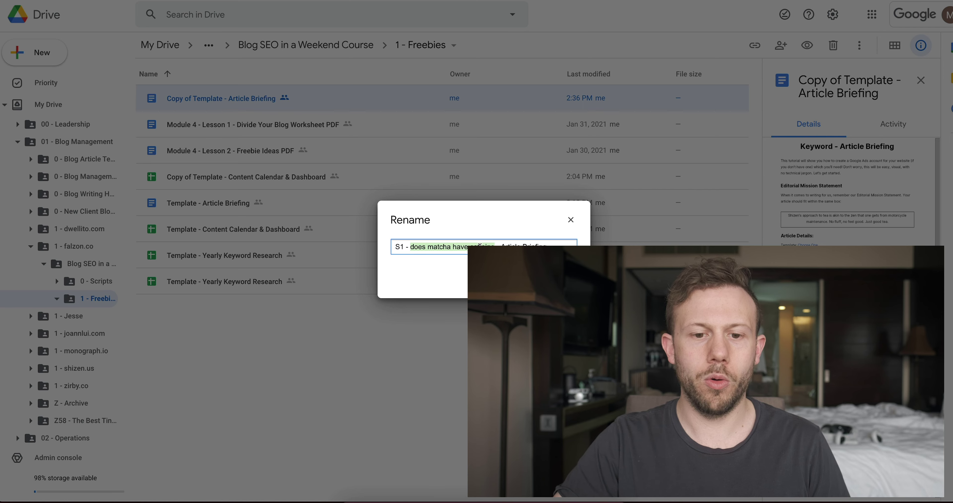
pyautogui.click(412, 247)
pyautogui.moveTo(414, 246); pyautogui.dragTo(412, 245)
pyautogui.write('D')
pyautogui.press('Return')
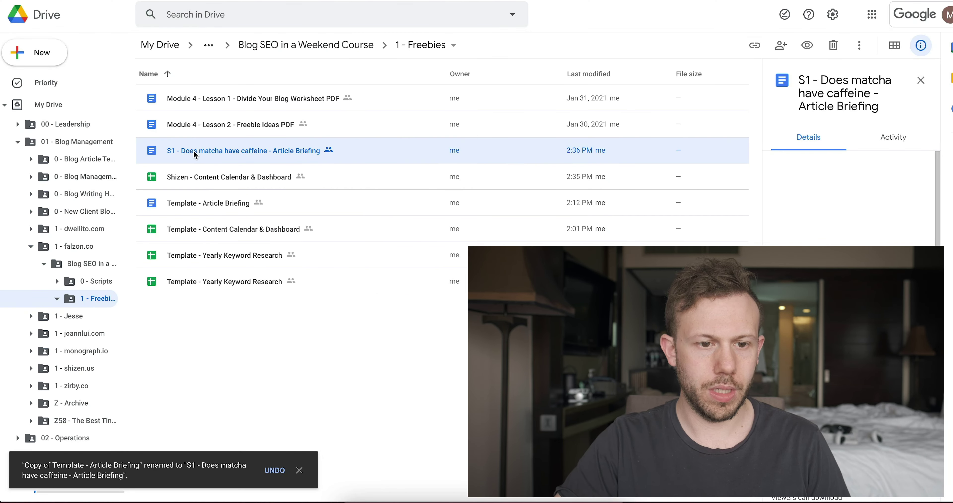
# - Create a new folder named "S1 - Does matcha have caffeine" in the 1 - Freebies folder
pyautogui.click(195, 154)
pyautogui.rightClick(217, 327)
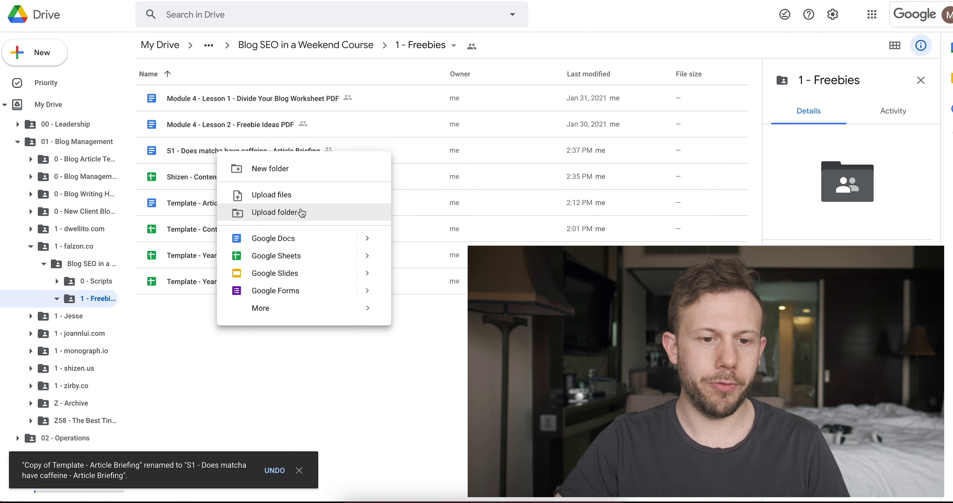
pyautogui.click(303, 169)
pyautogui.write('S')
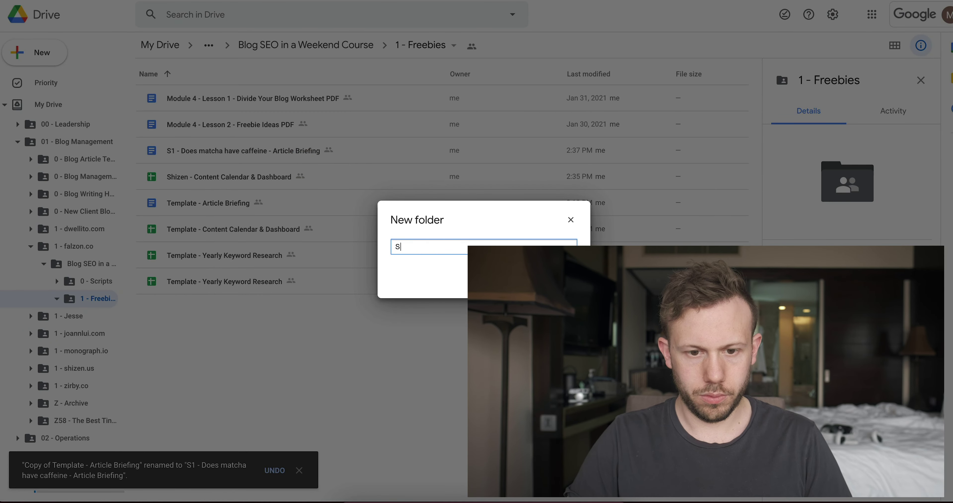
pyautogui.write('1 - does matcha have caffeine')
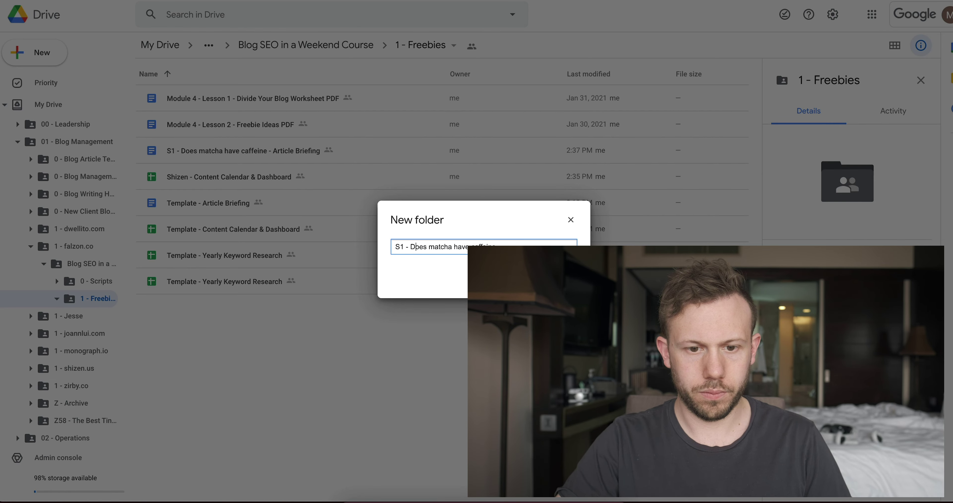
pyautogui.press('Return')
# - Move the S1 article briefing document into the "S1 - Does matcha have caffeine" folder and accept the access change
pyautogui.click(183, 150)
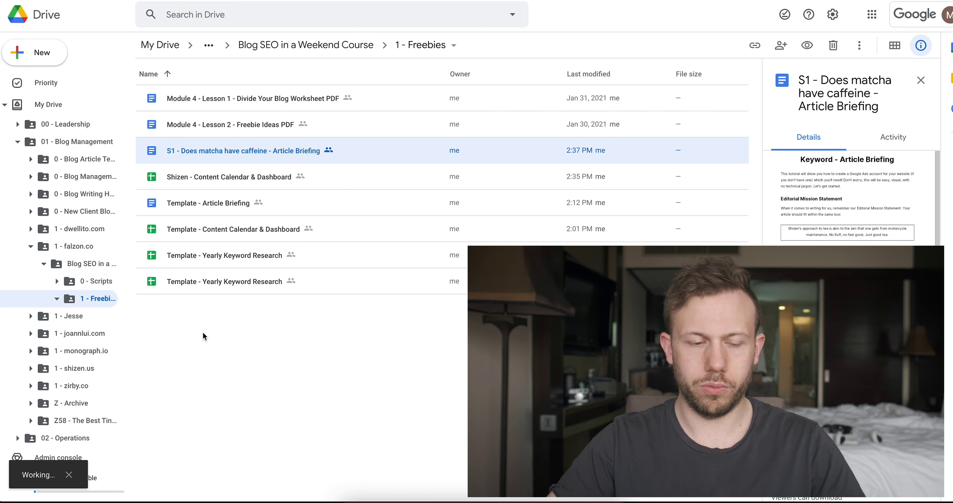
pyautogui.click(181, 210)
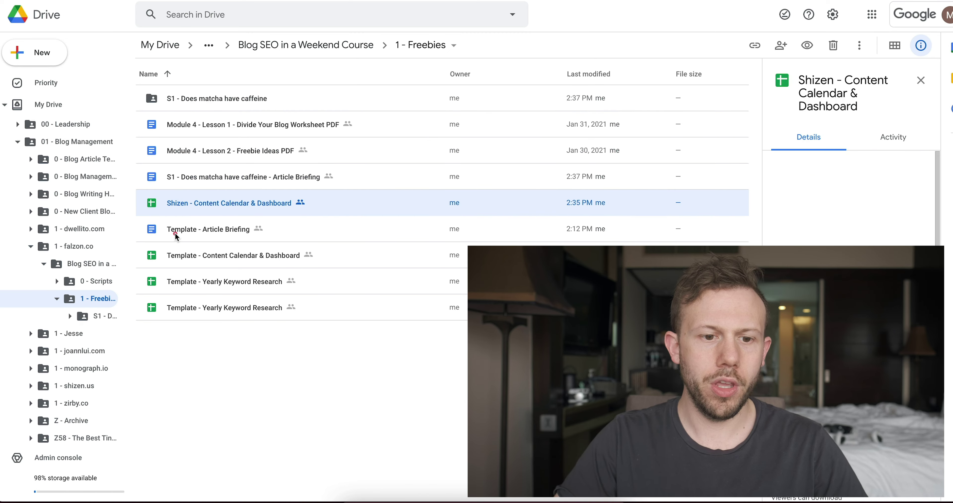
pyautogui.click(174, 229)
pyautogui.moveTo(211, 184); pyautogui.dragTo(253, 98)
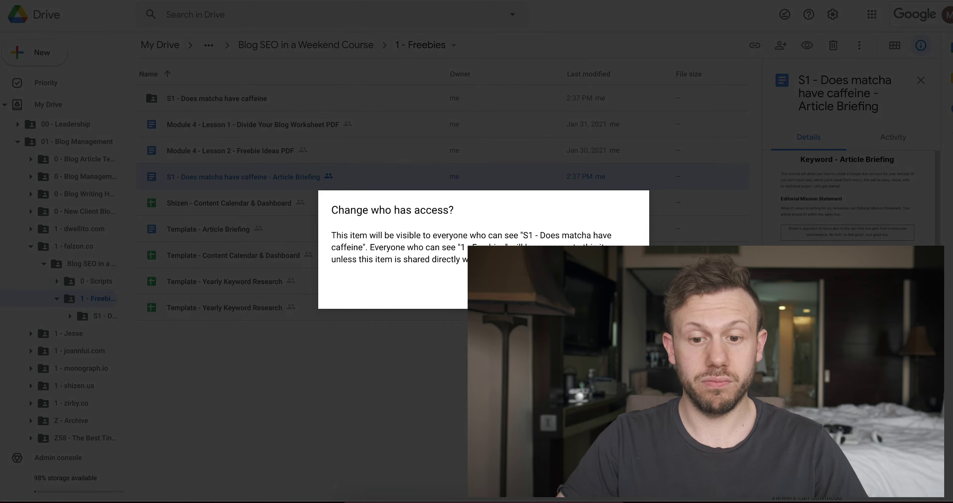
pyautogui.press('Return')
# - Open the "S1 - Does matcha have caffeine" folder and copy its sharing link
pyautogui.doubleClick(215, 99)
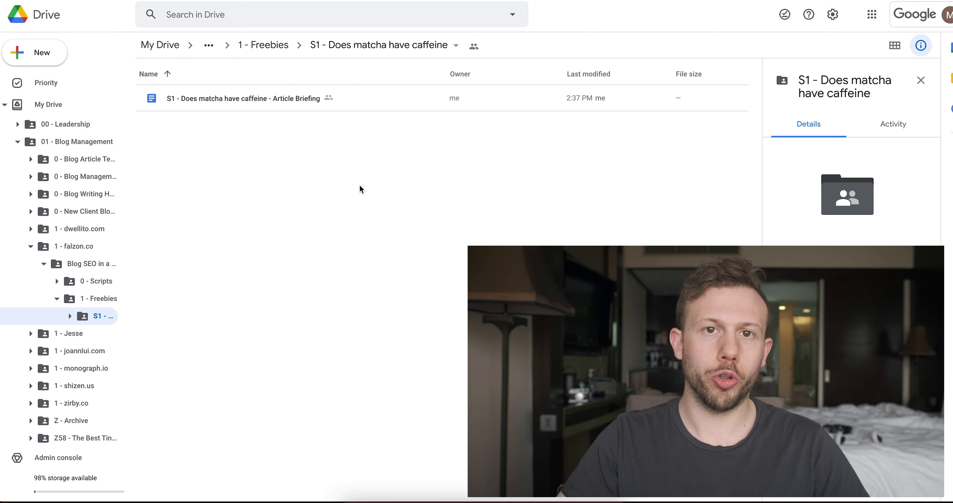
pyautogui.click(212, 99)
pyautogui.click(365, 46)
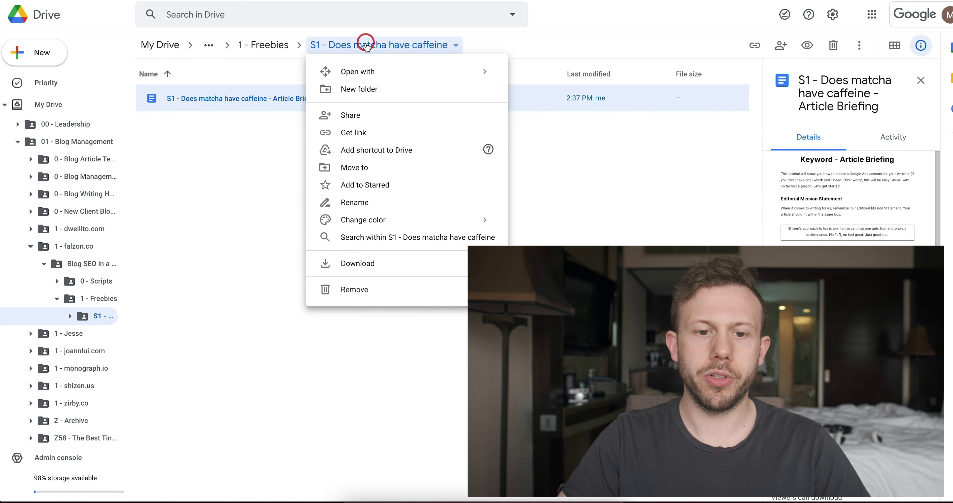
pyautogui.click(385, 131)
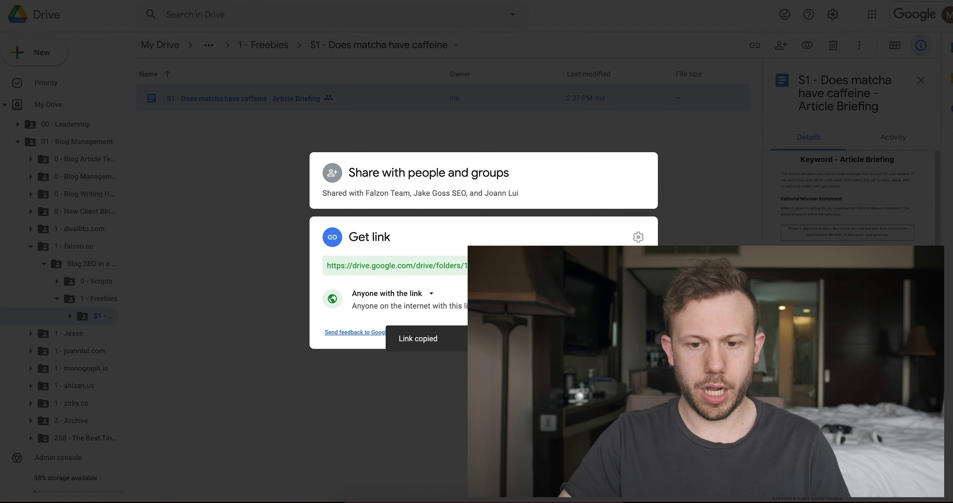
pyautogui.click(479, 74)
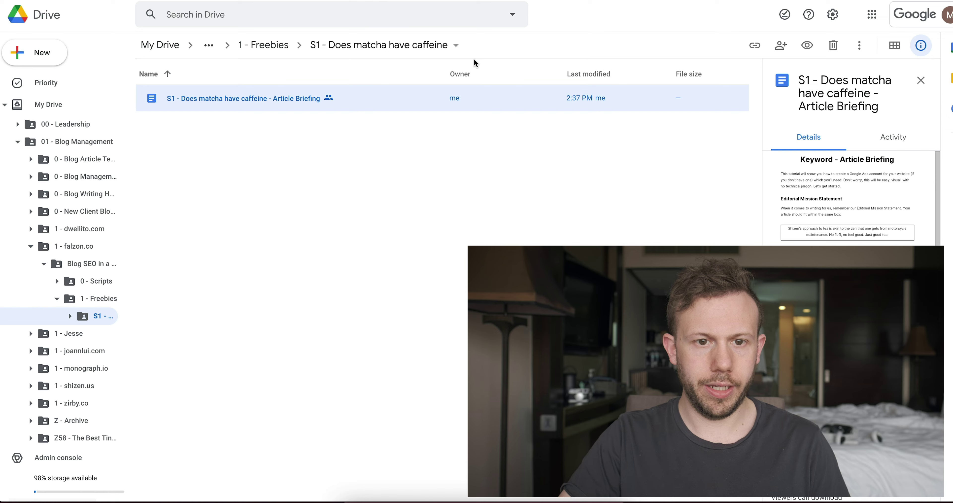
# - Switch to the content calendar and paste the folder link into the Drive Link cell for January week 1
pyautogui.hotkey('ctrl', 'Tab')
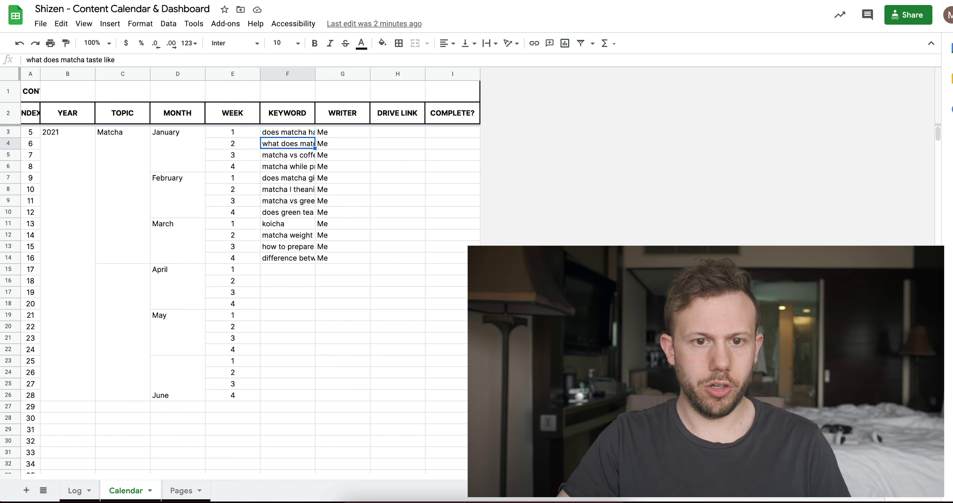
pyautogui.click(307, 133)
pyautogui.doubleClick(403, 132)
pyautogui.hotkey('ctrl', 'v')
pyautogui.press('Return')
pyautogui.press('Up')
# - Review the January week 1 row and open its Drive link to check the linked folder, then return to the calendar
pyautogui.press('Left')
pyautogui.press('Left')
pyautogui.press('Left')
pyautogui.press('Left')
pyautogui.press('Right')
pyautogui.press('Right')
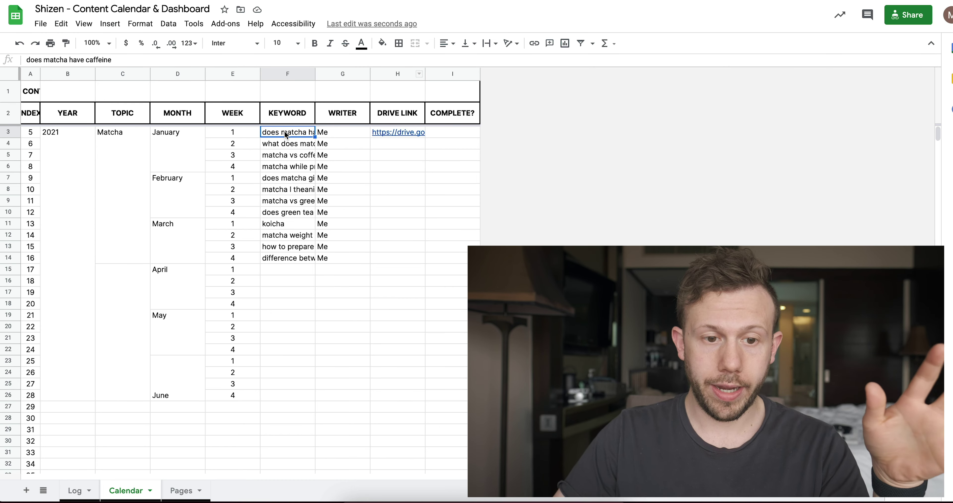
pyautogui.click(297, 136)
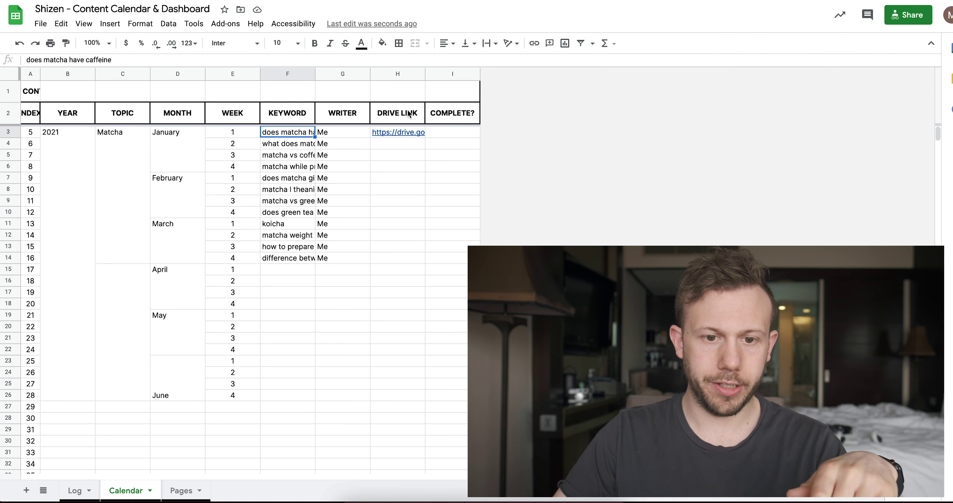
pyautogui.click(381, 132)
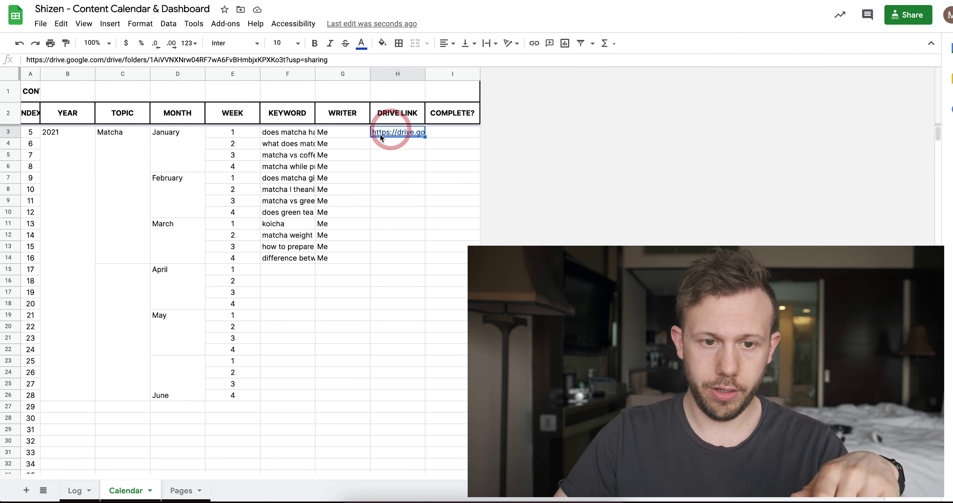
pyautogui.click(441, 153)
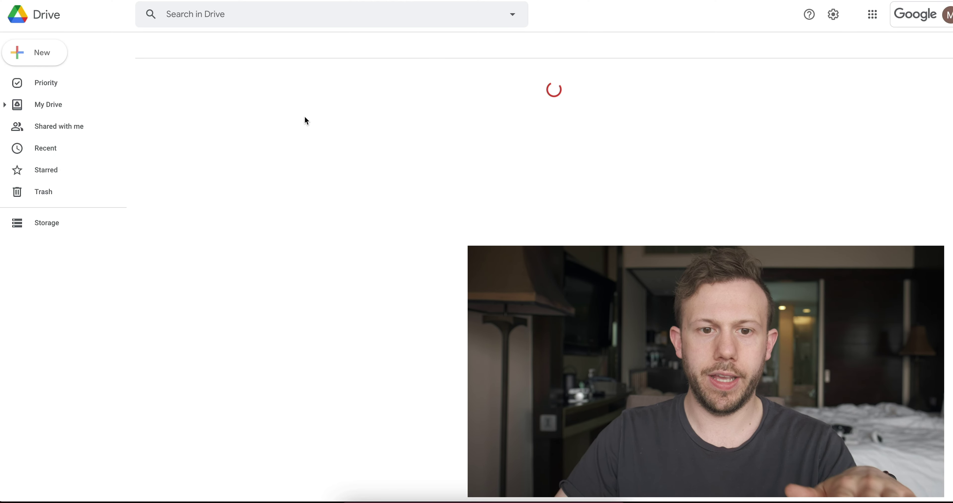
pyautogui.hotkey('ctrl', 'shift', 'Tab')
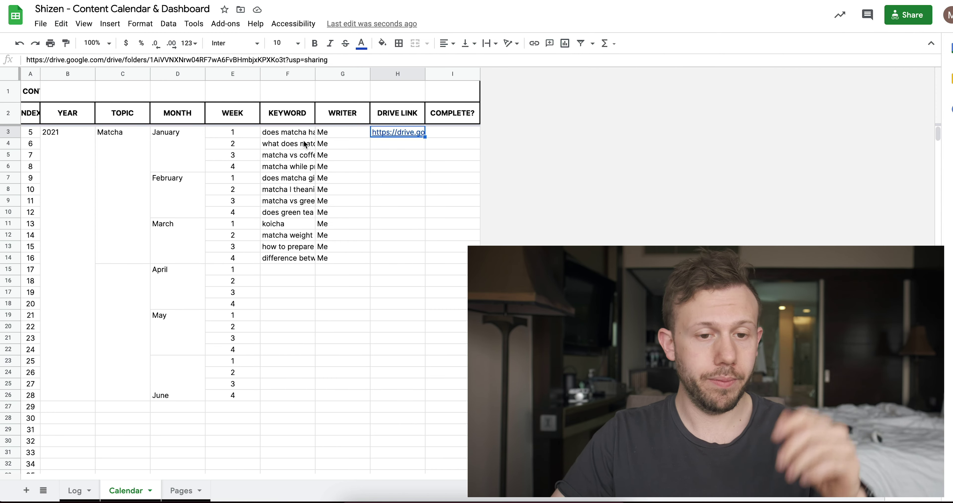
# - Copy the Drive Link cell of January week 1
pyautogui.moveTo(241, 145); pyautogui.dragTo(376, 257)
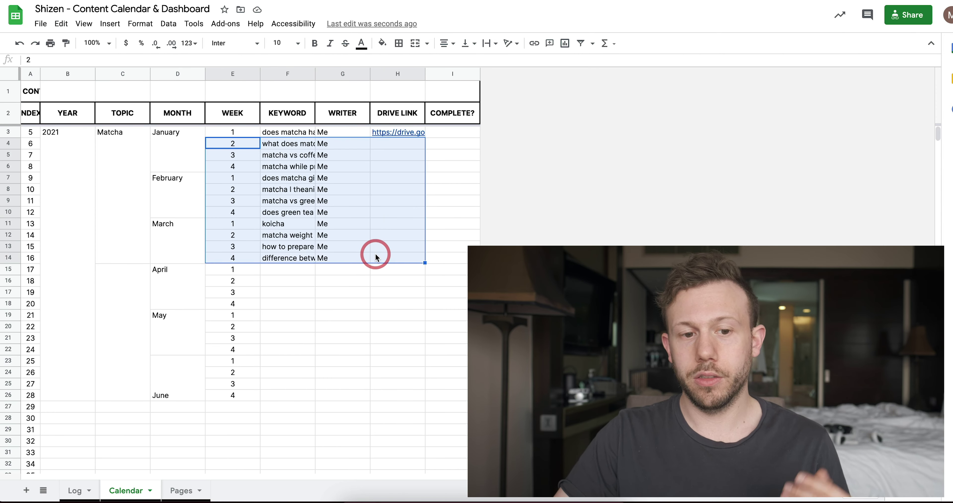
pyautogui.click(384, 133)
pyautogui.click(382, 134)
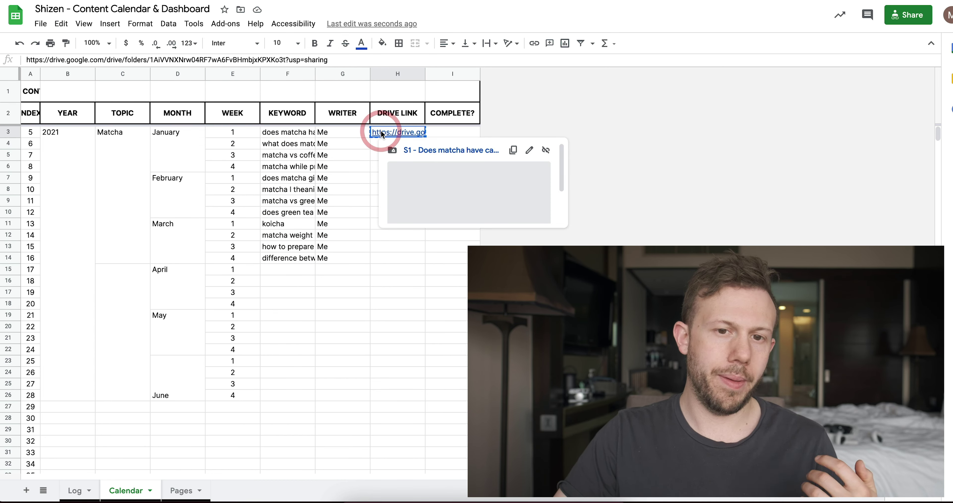
pyautogui.hotkey('ctrl', 'c')
pyautogui.click(375, 145)
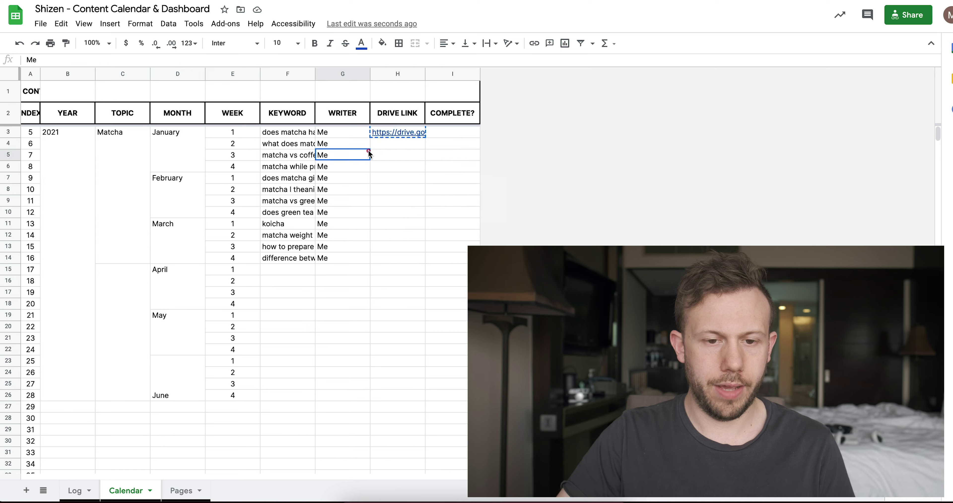
pyautogui.keyDown('shift'); pyautogui.click(370, 258); pyautogui.keyUp('shift')
pyautogui.hotkey('ctrl', 'v')
pyautogui.hotkey('ctrl', 'z')
pyautogui.click(446, 145)
# - Paste the copied folder link into the Drive Link cells from January week 2 through March week 4
pyautogui.moveTo(396, 144); pyautogui.dragTo(388, 260)
pyautogui.hotkey('ctrl', 'v')
pyautogui.click(469, 223)
# - Enter "Yes" in the Complete? cell for January week 1 and clear that entry again
pyautogui.moveTo(391, 133); pyautogui.dragTo(223, 245)
pyautogui.click(470, 139)
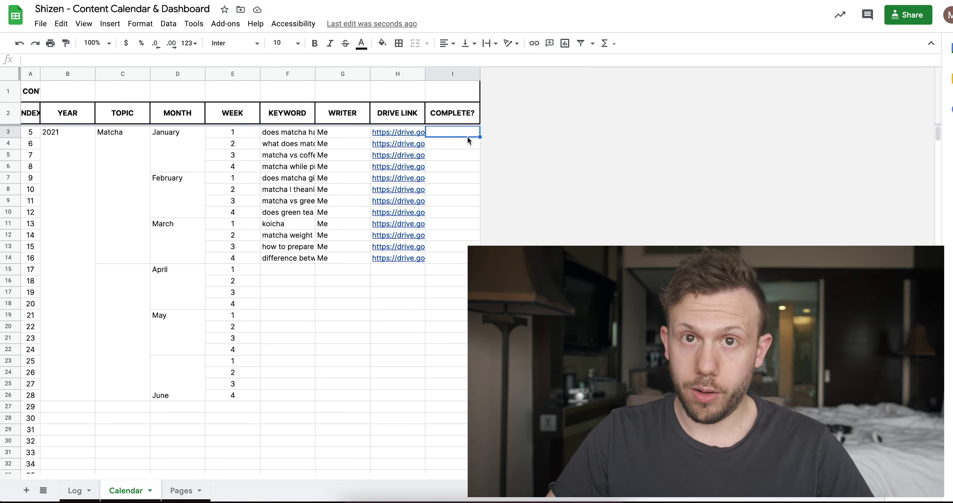
pyautogui.write('Yes')
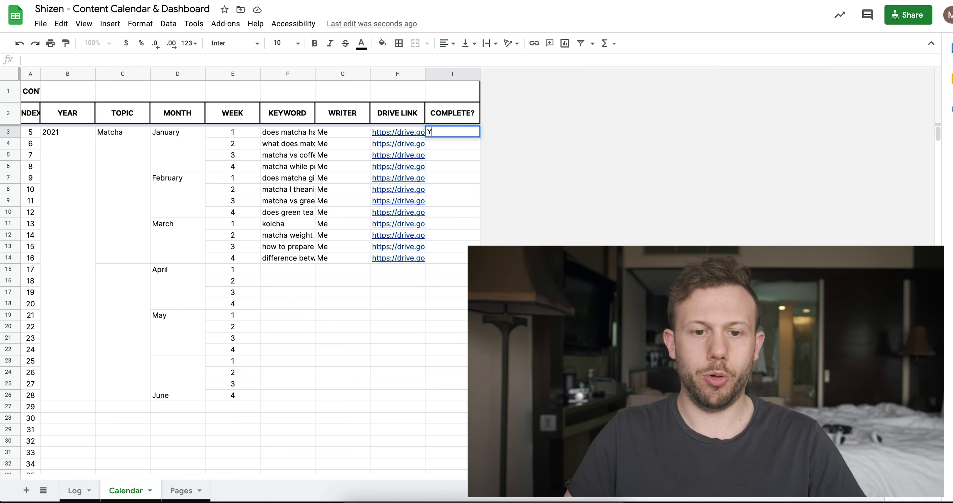
pyautogui.press('Return')
pyautogui.press('Up')
pyautogui.press('BackSpace')
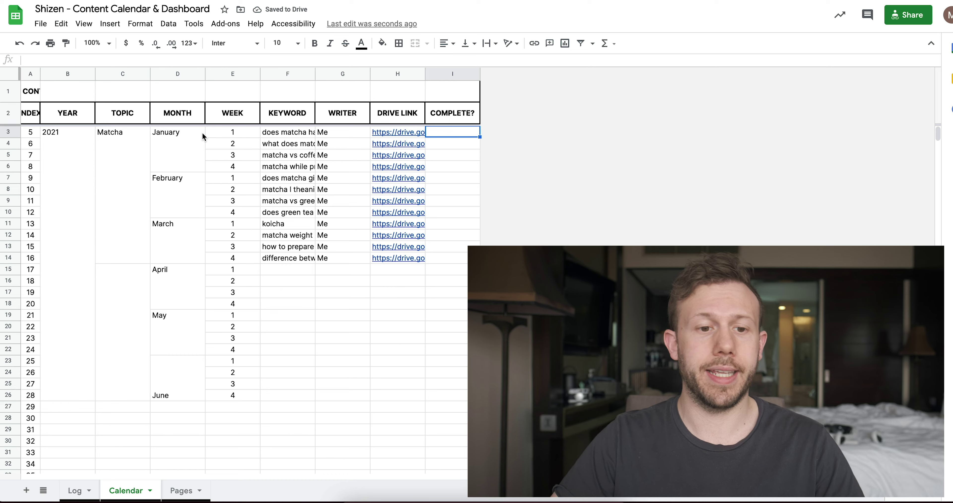
# - Review the January to March entries in the Calendar sheet and the column headings of the Pages sheet from Index to Notes
pyautogui.moveTo(162, 114); pyautogui.dragTo(462, 259)
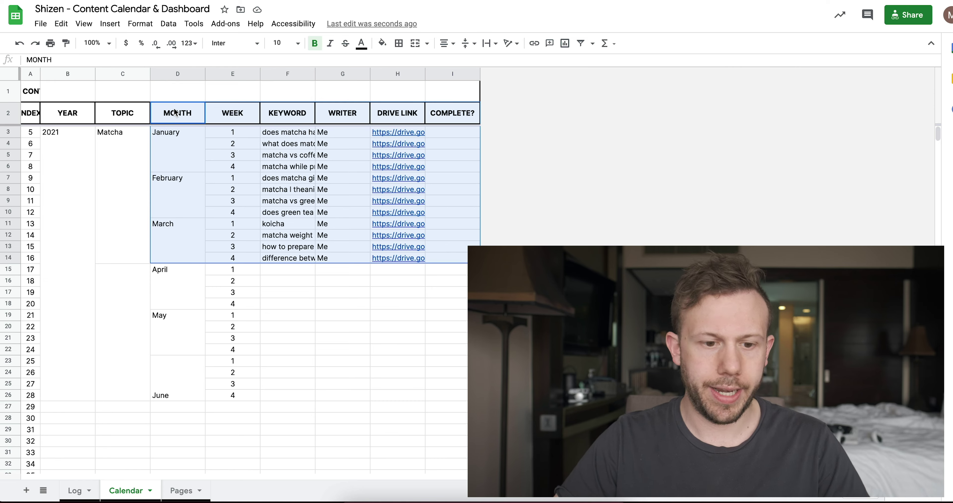
pyautogui.click(181, 491)
pyautogui.click(199, 239)
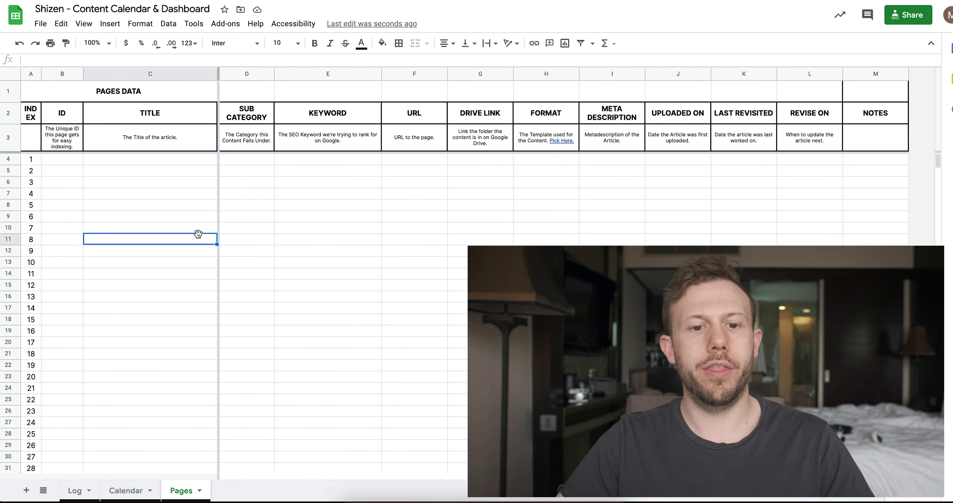
pyautogui.click(127, 490)
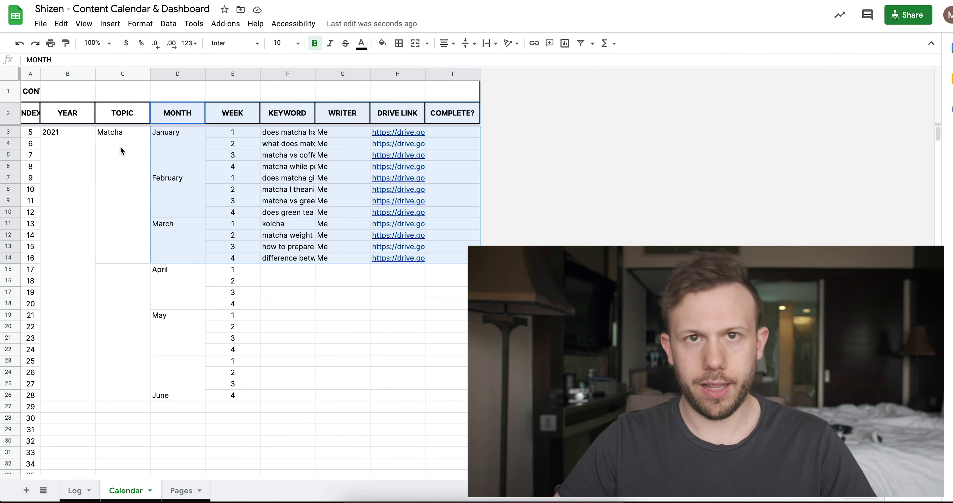
pyautogui.moveTo(189, 139); pyautogui.dragTo(449, 249)
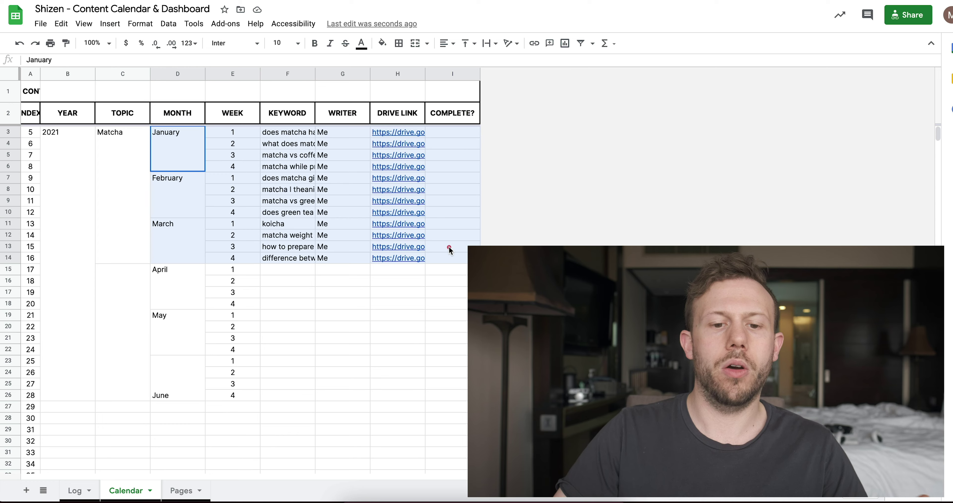
pyautogui.click(181, 491)
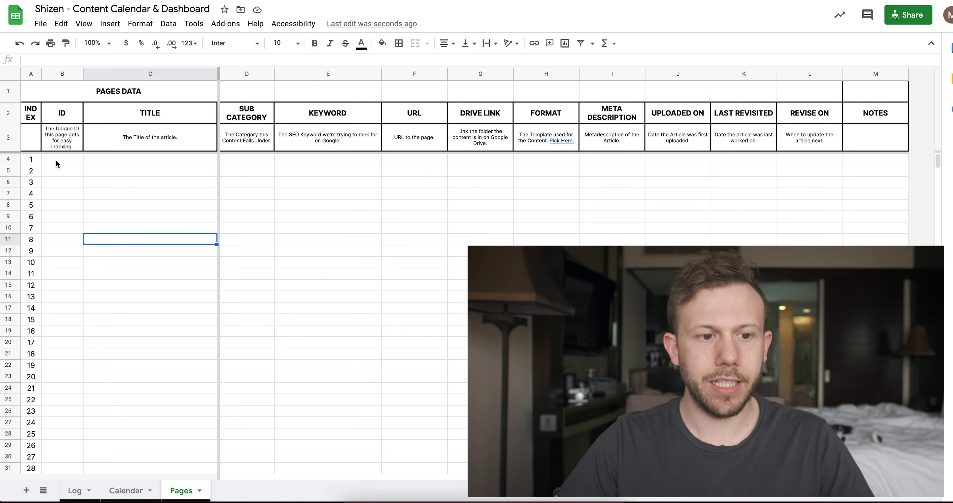
pyautogui.moveTo(31, 94); pyautogui.dragTo(897, 161)
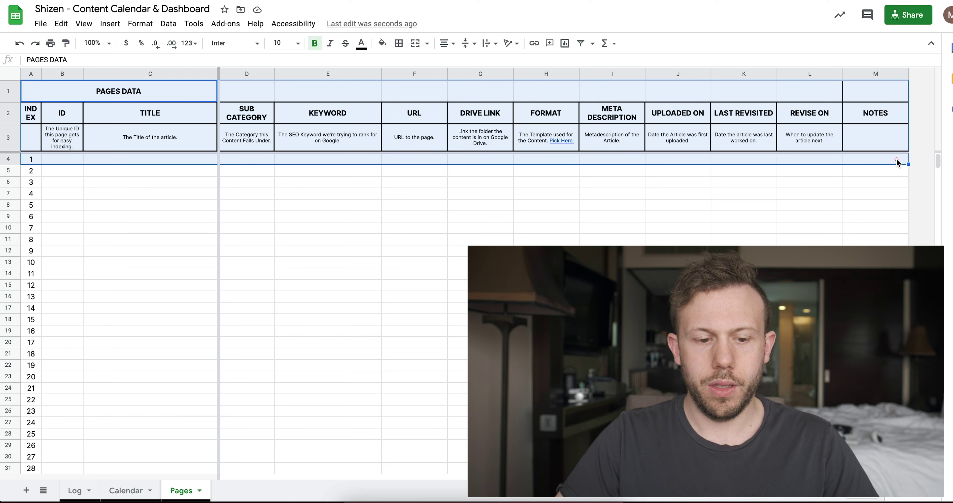